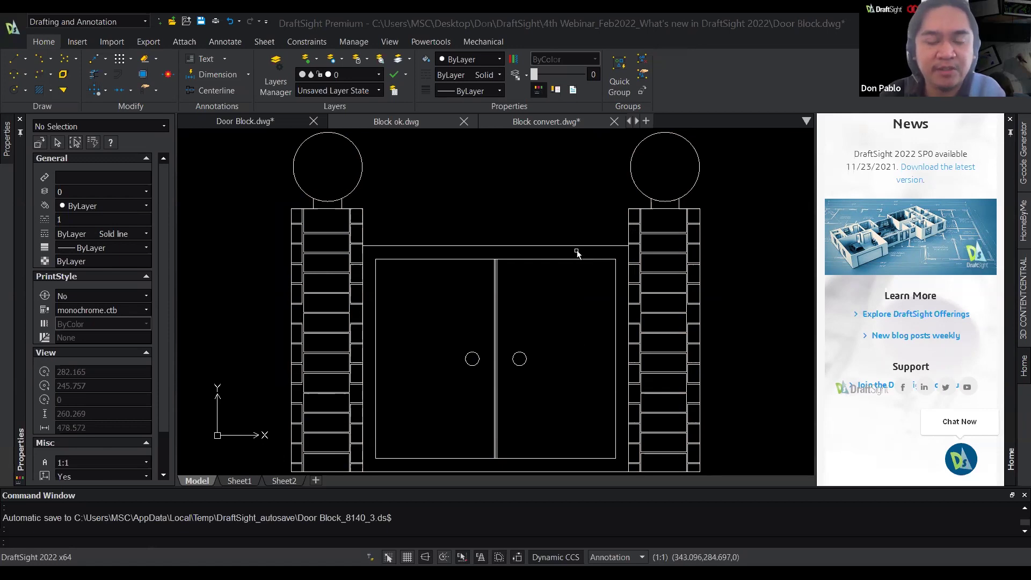
Step: Switch the gate's door block between its Door1 and Door2 visibility states, leaving it on Door2
click(526, 263)
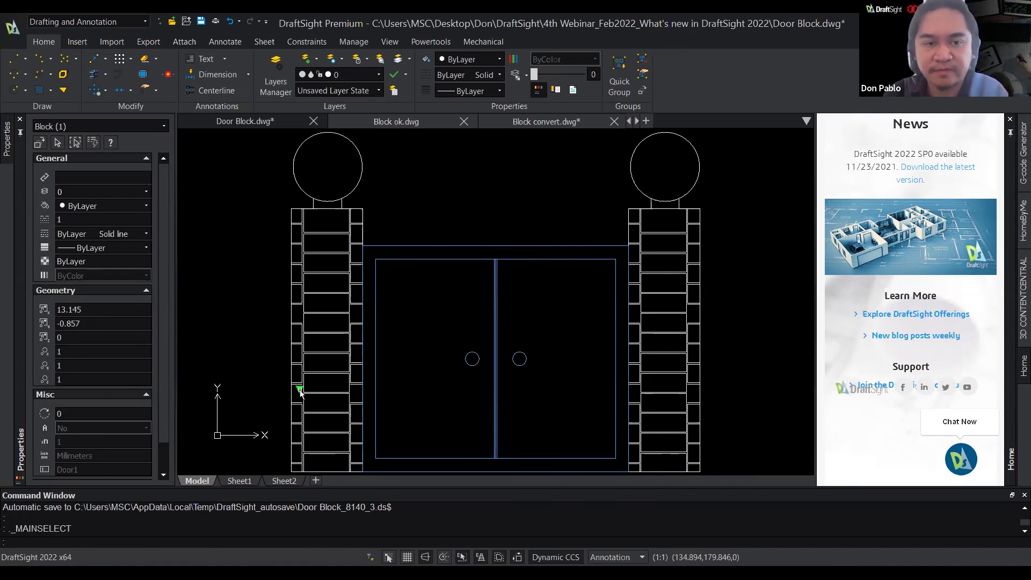
click(298, 389)
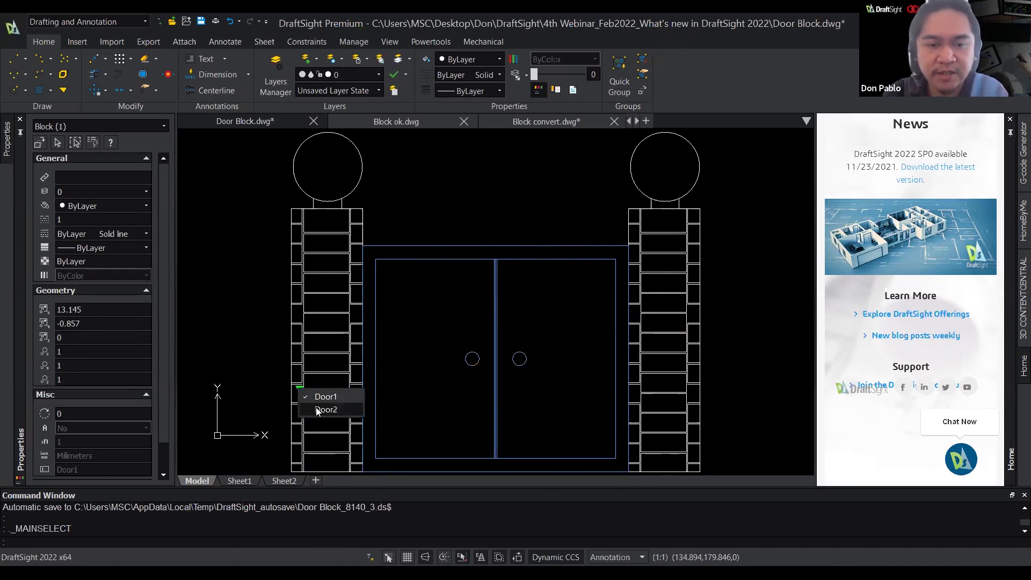
click(322, 410)
click(300, 389)
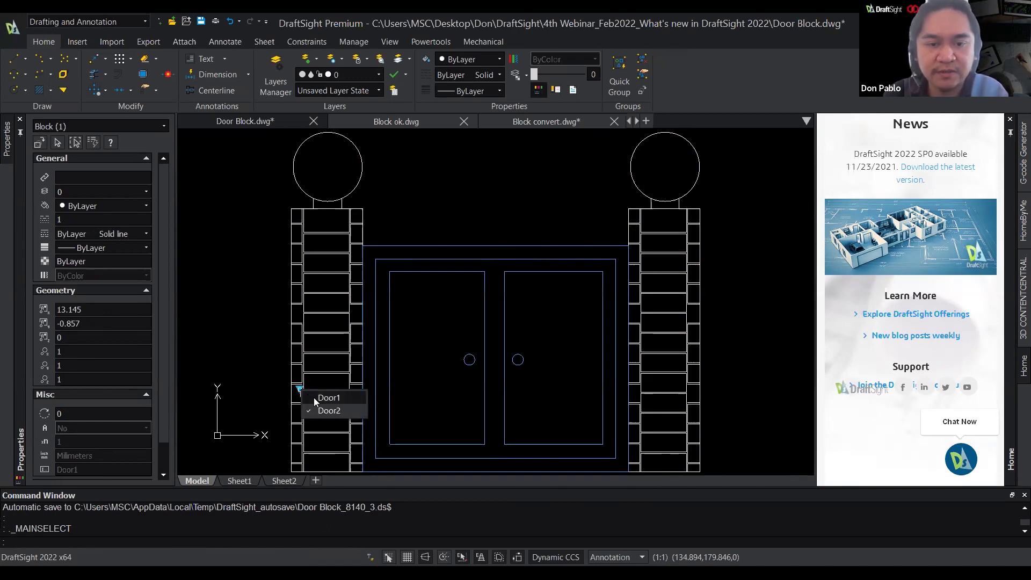
click(322, 397)
click(300, 389)
click(319, 411)
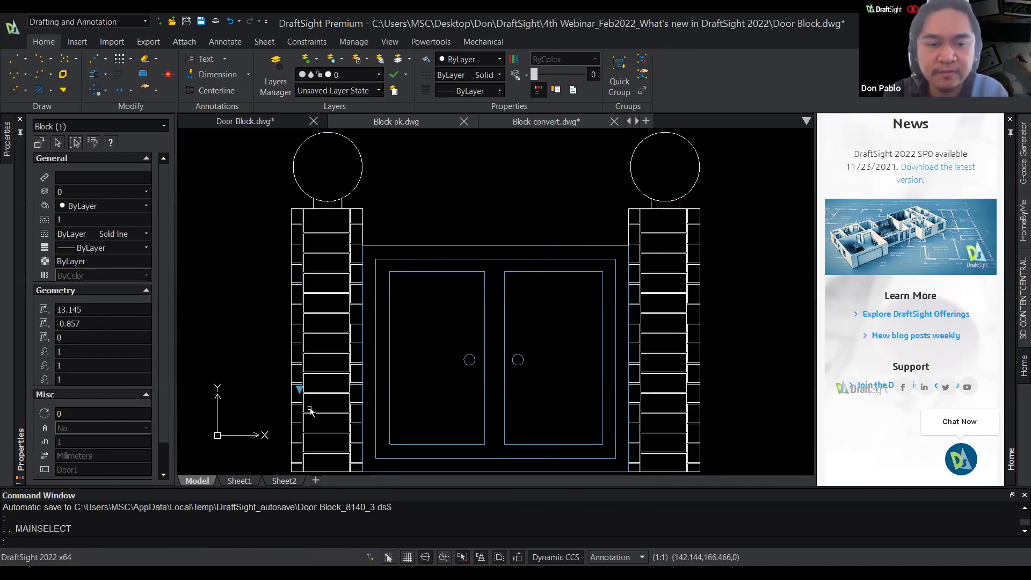
key(Escape)
key(Escape)
Step: Open the door block for editing and add a visibility state named Door3 that uses existing entities' visibility from the active state
double_click(491, 245)
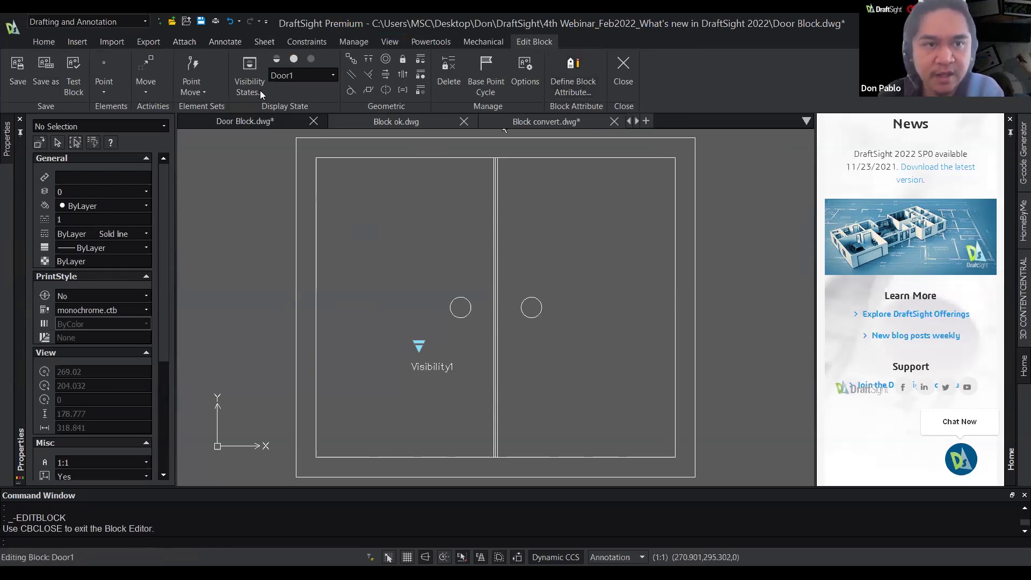
click(201, 86)
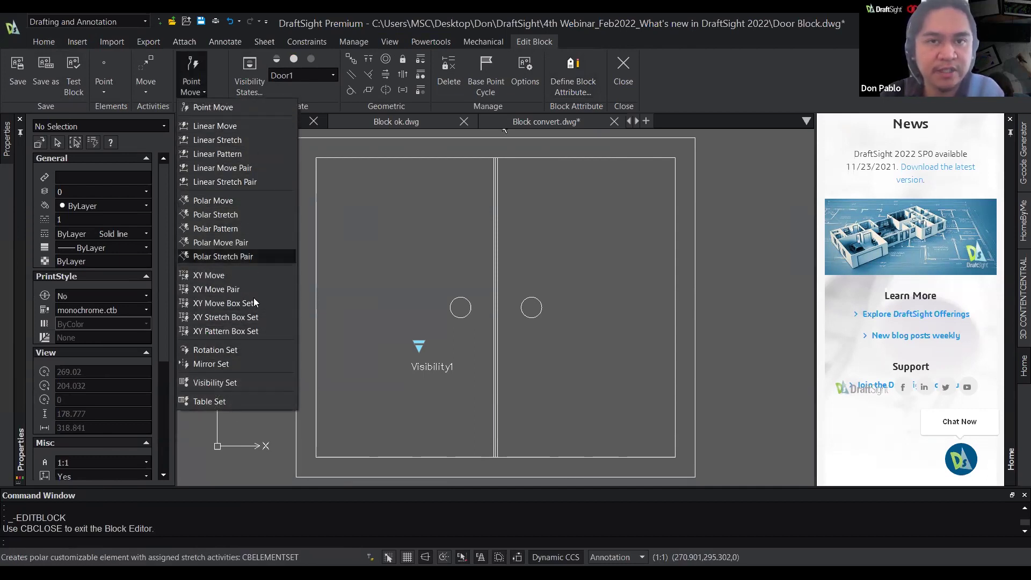
click(248, 80)
click(596, 274)
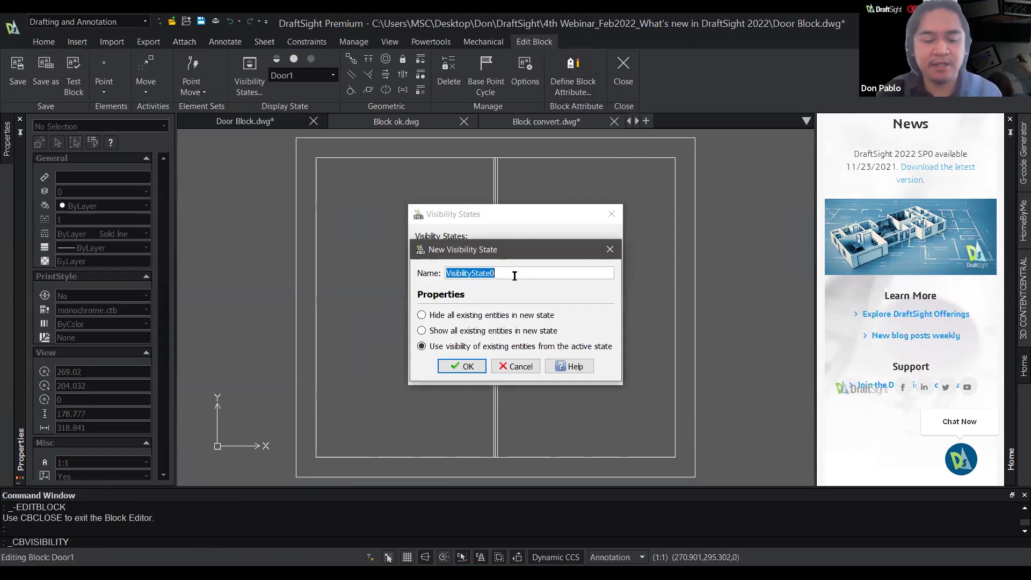
text(Door3)
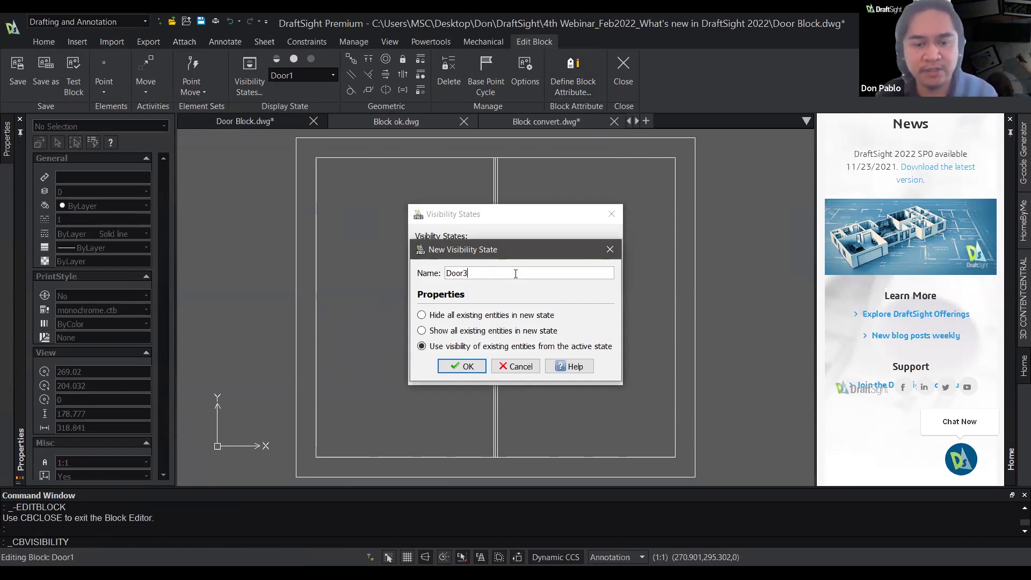
click(466, 365)
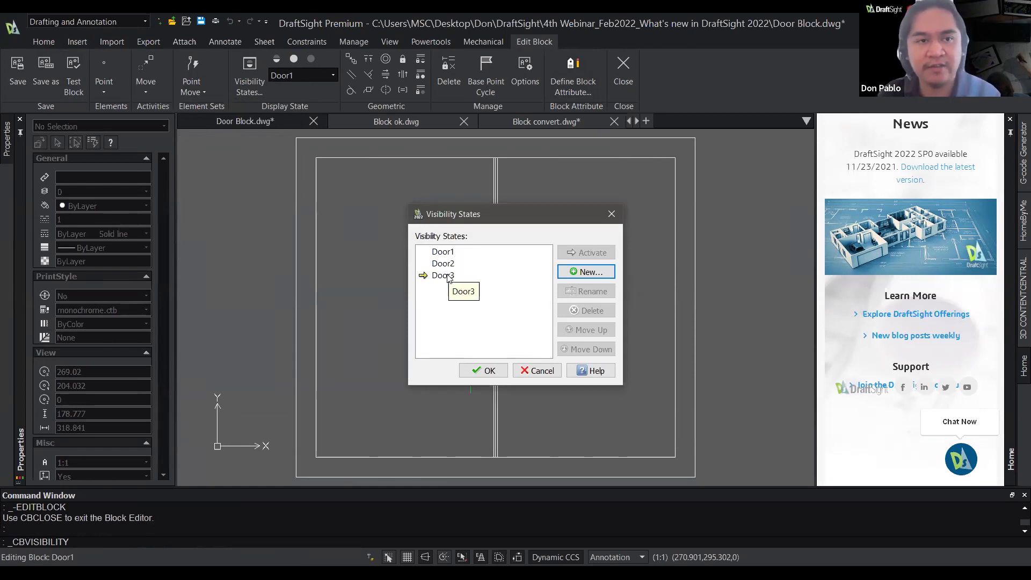
click(483, 370)
Step: Make Door3 the active visibility state and hide both round knobs and the centre strip in that state only
click(298, 76)
click(299, 87)
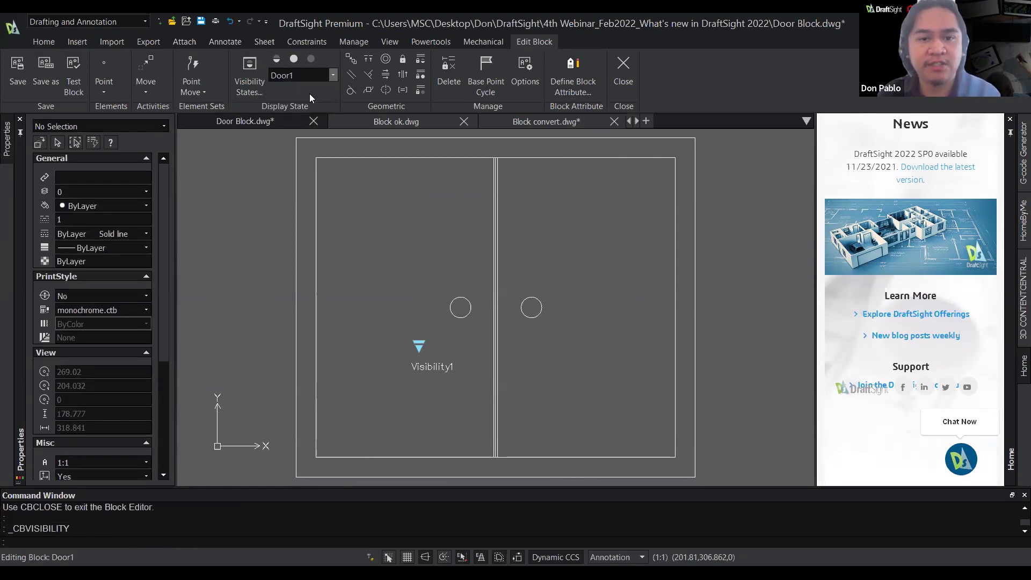
click(304, 106)
click(575, 391)
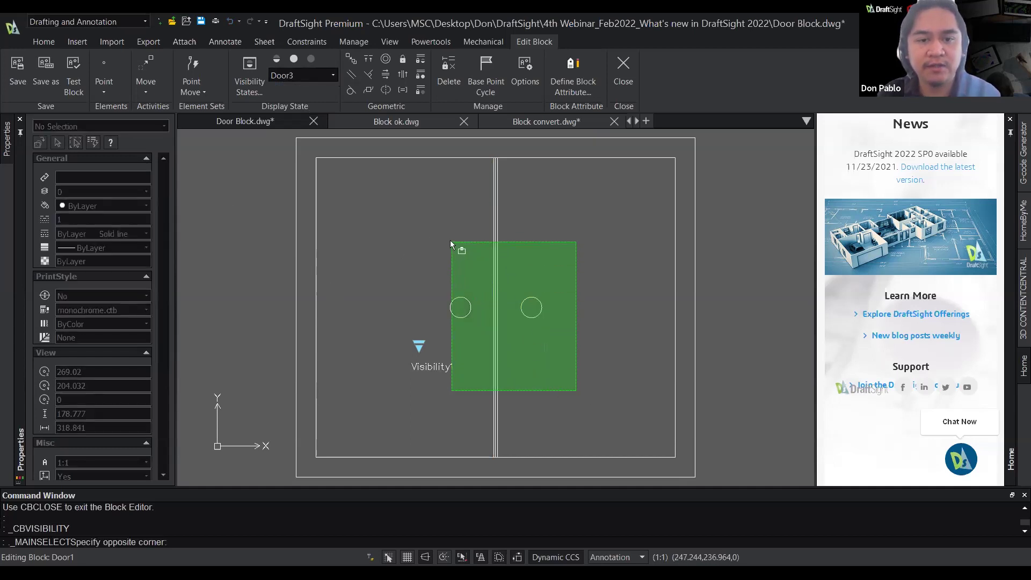
click(466, 251)
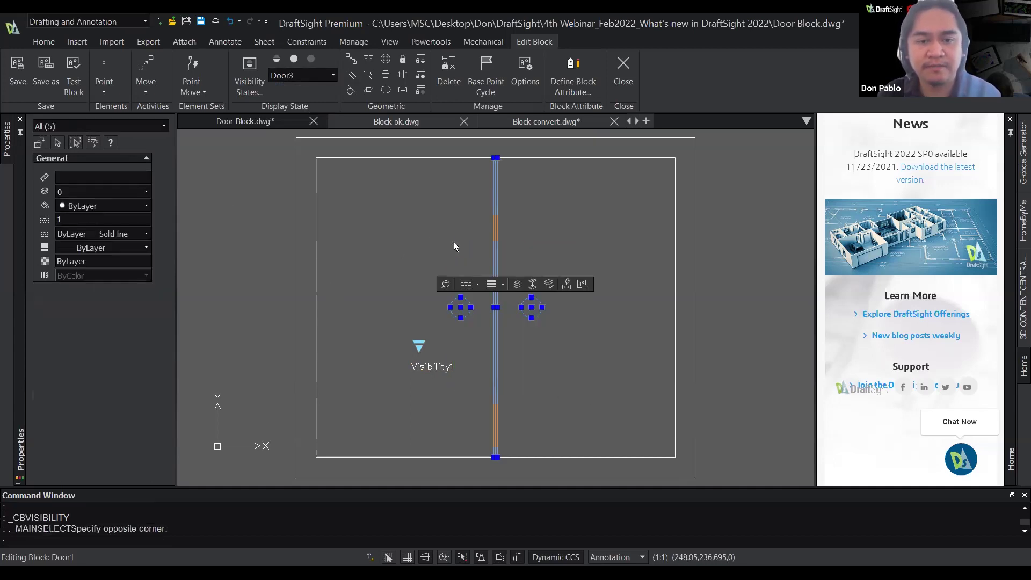
click(311, 59)
click(500, 254)
key(Escape)
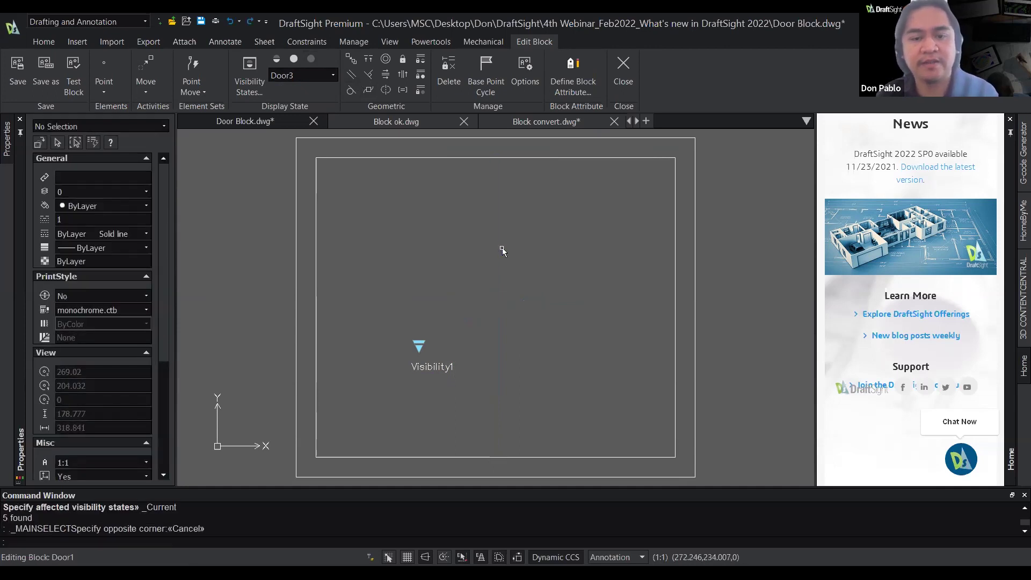
Step: Draw a narrow vertical rectangle as the left door's handle, with its start corner at about (249, 218)
right_click(450, 231)
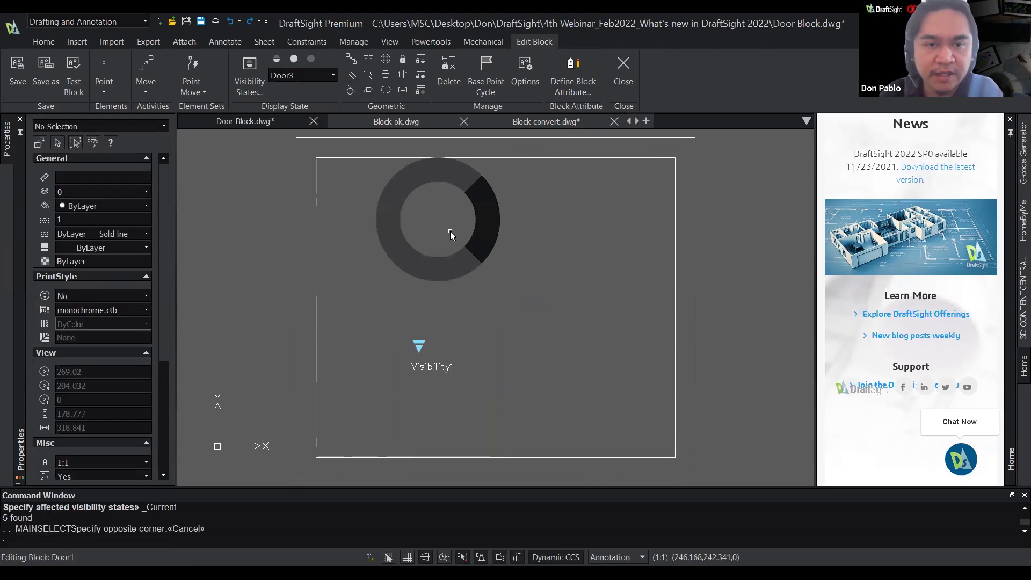
text(RECT)
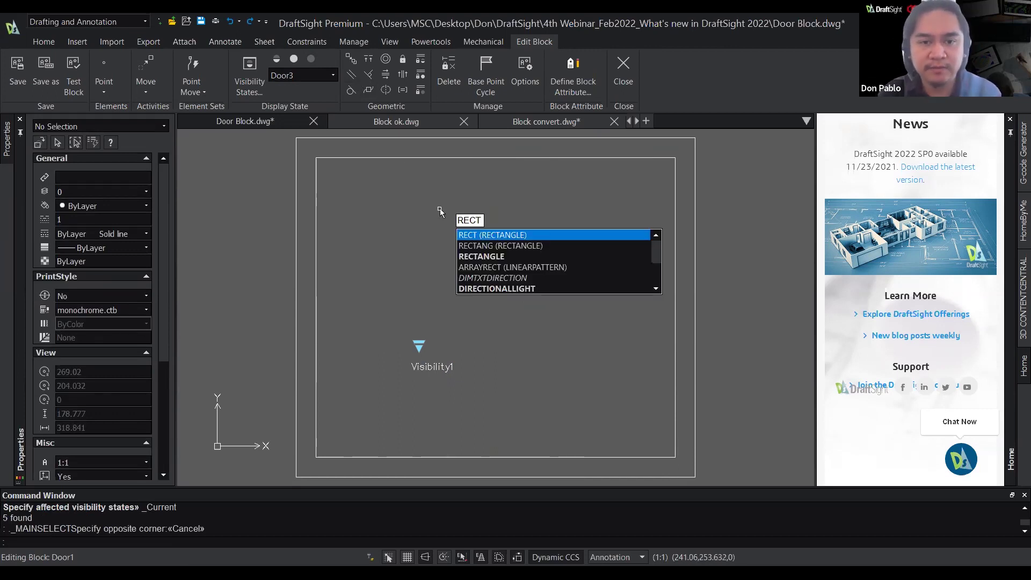
key(Return)
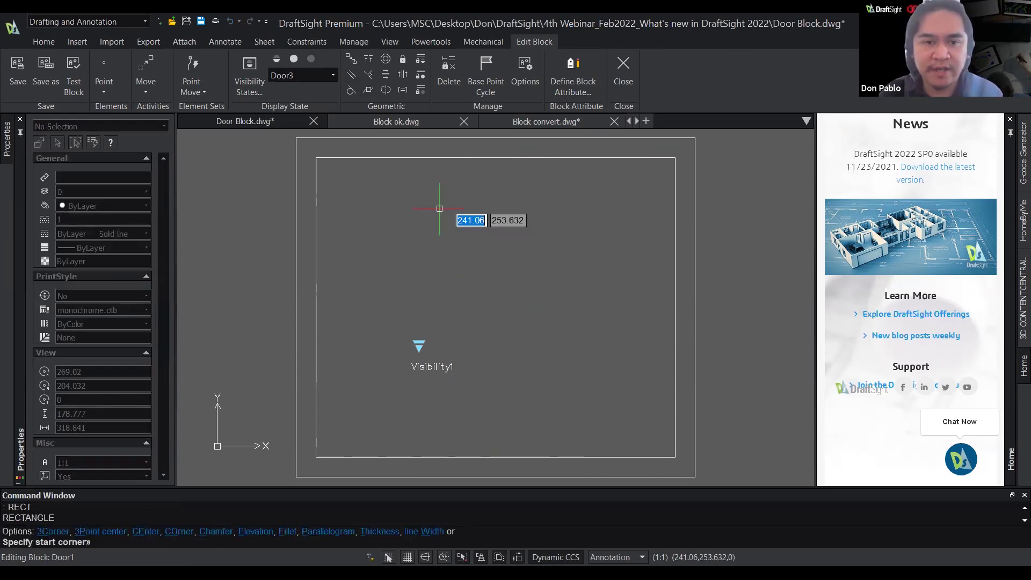
click(454, 279)
click(471, 326)
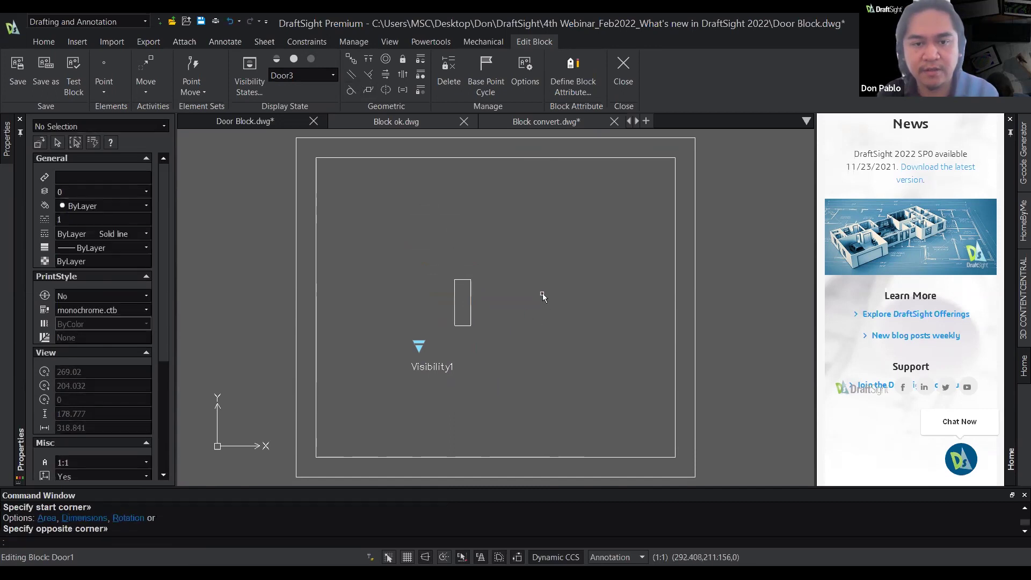
Step: Draw a second narrow rectangle as the right door's handle, with its start corner at about (287, 217)
key(Return)
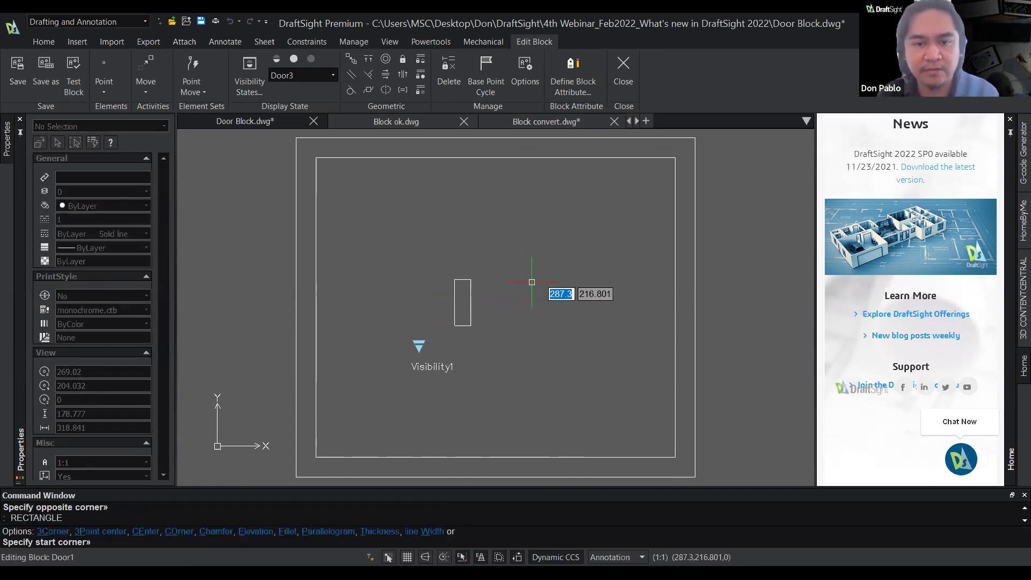
click(532, 281)
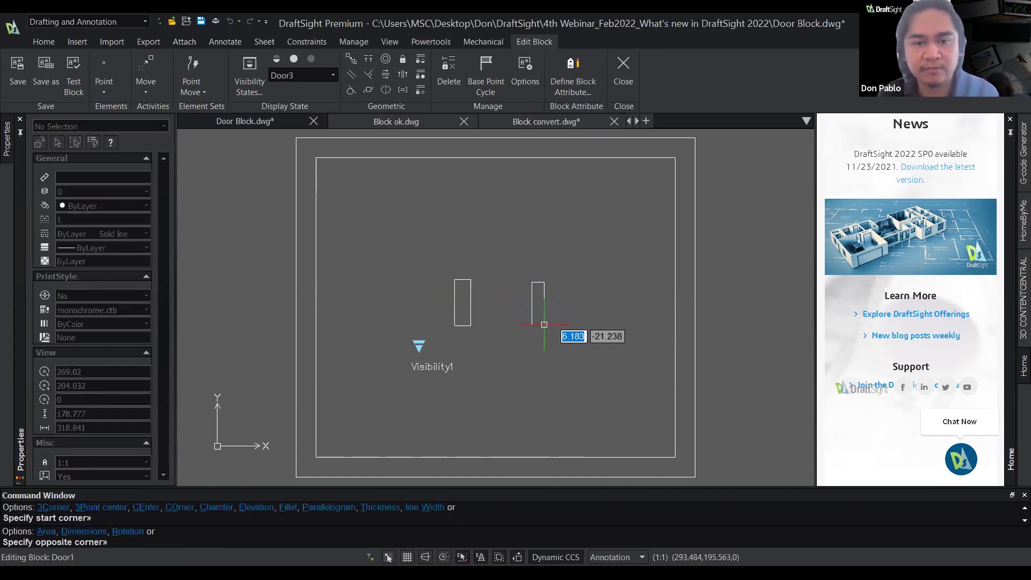
click(546, 324)
key(Escape)
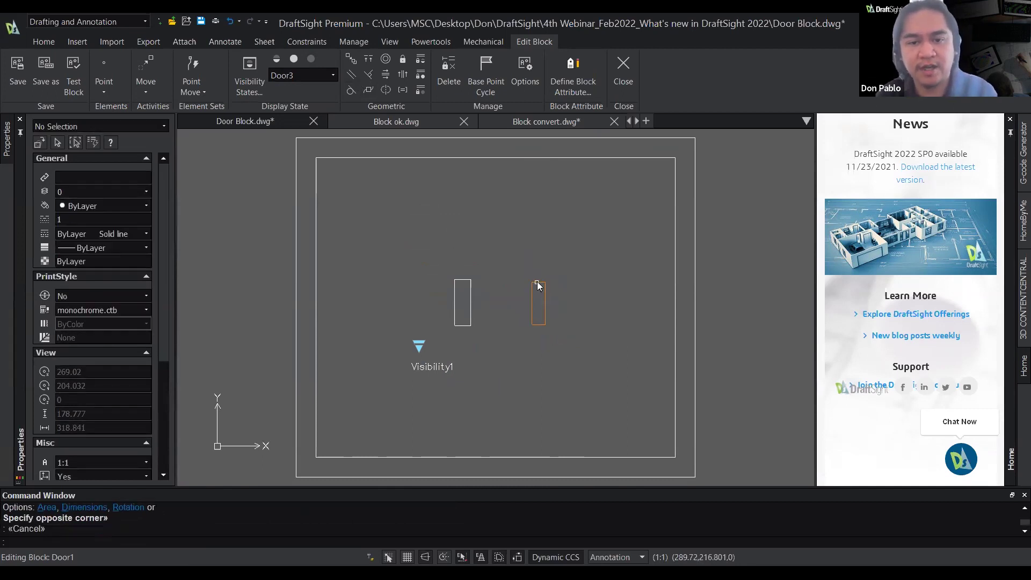
Step: Delete the separately drawn rectangle that serves as the right door's handle
click(537, 281)
mouse_move(537, 281)
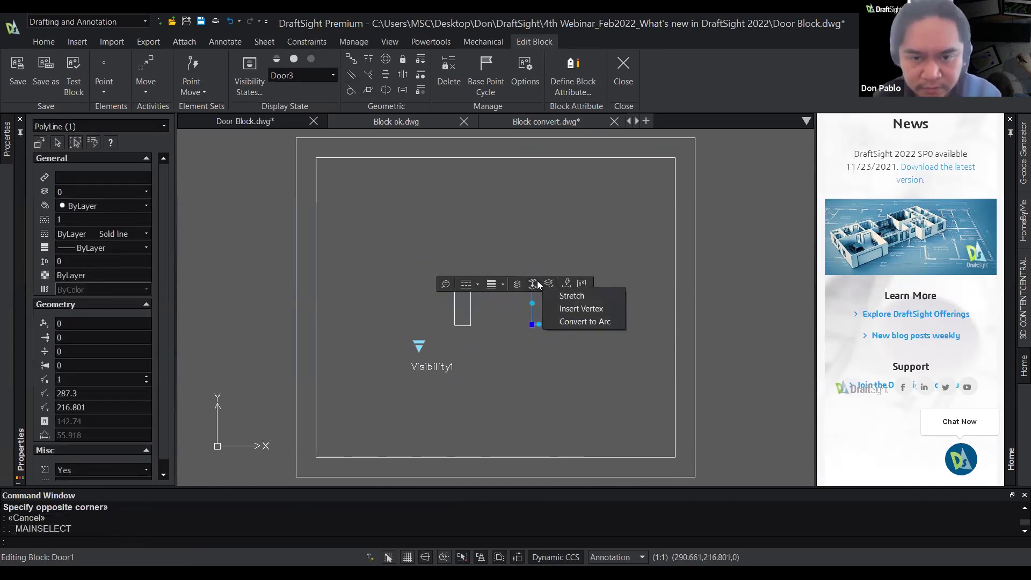
key(Escape)
click(547, 310)
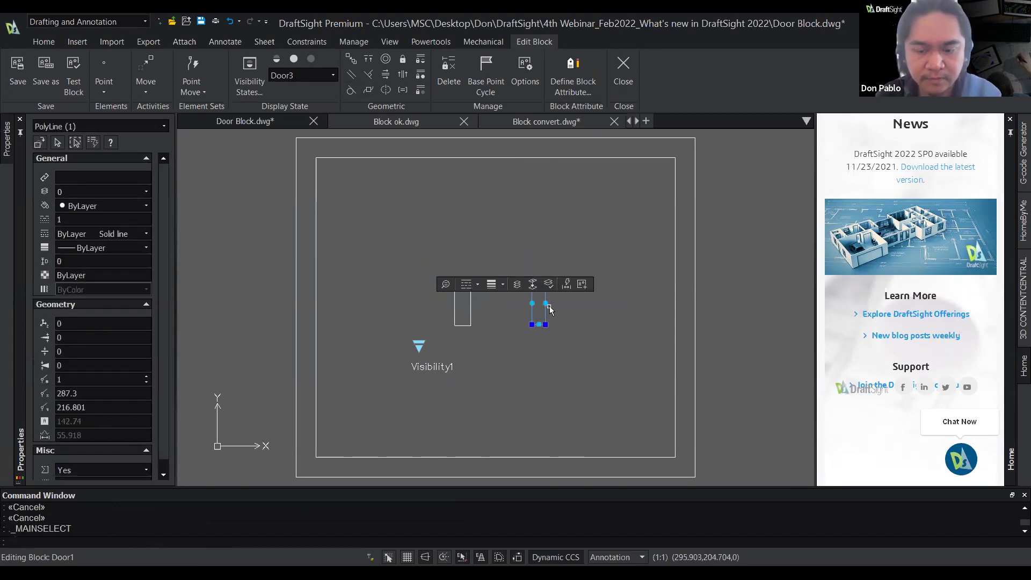
key(Delete)
key(Escape)
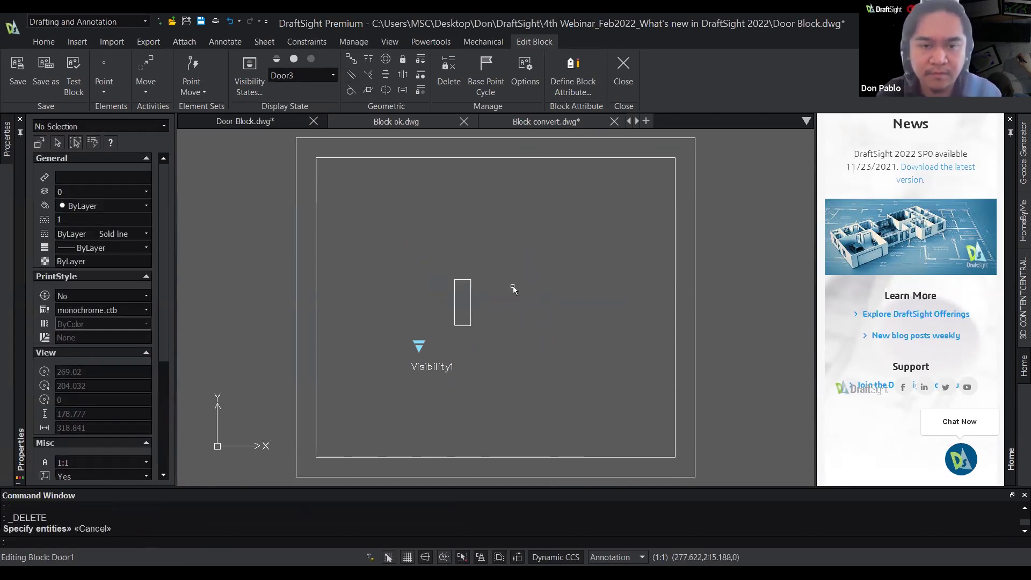
Step: Copy the left handle rectangle and paste the duplicate onto the right door, level with the original, at about (284, 195)
click(472, 300)
mouse_move(472, 302)
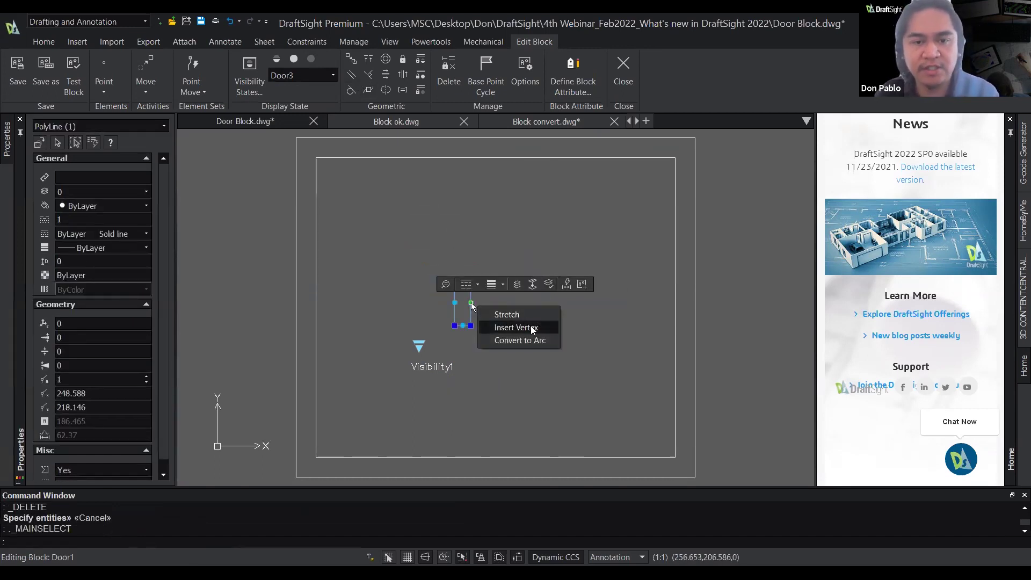
key(Escape)
click(472, 314)
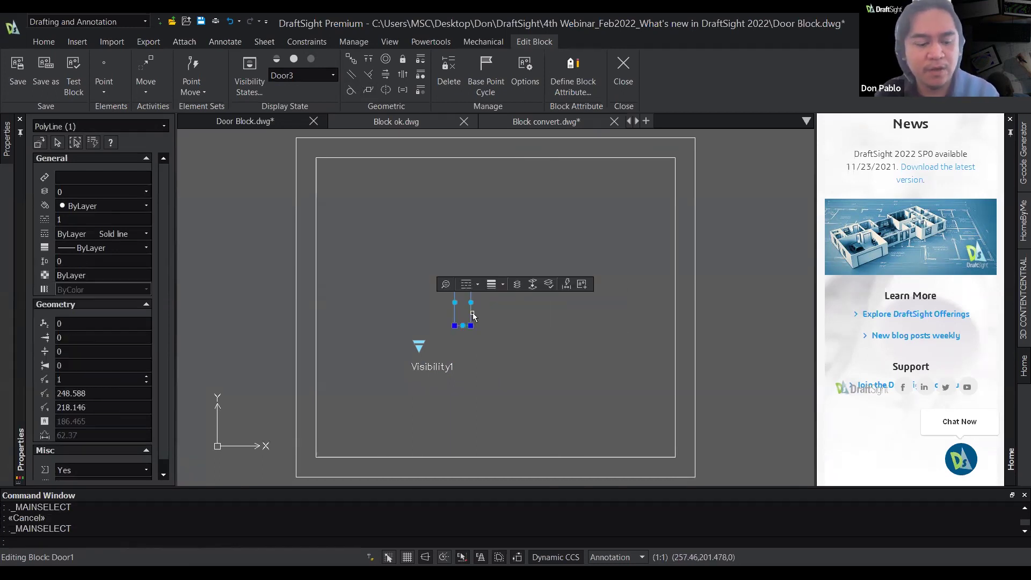
key(ctrl+c)
key(ctrl+v)
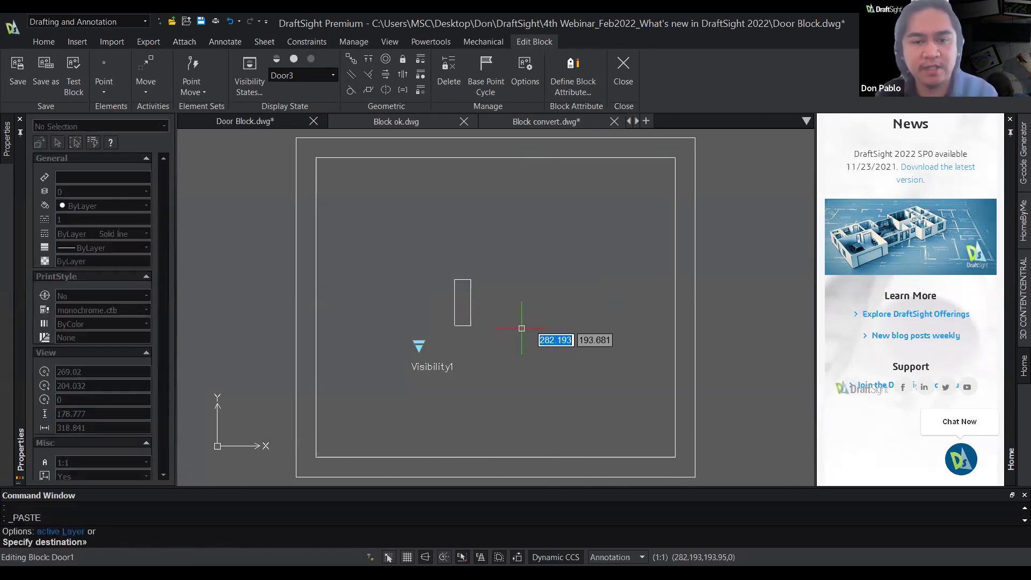
click(525, 328)
key(Escape)
key(Escape)
key(Escape)
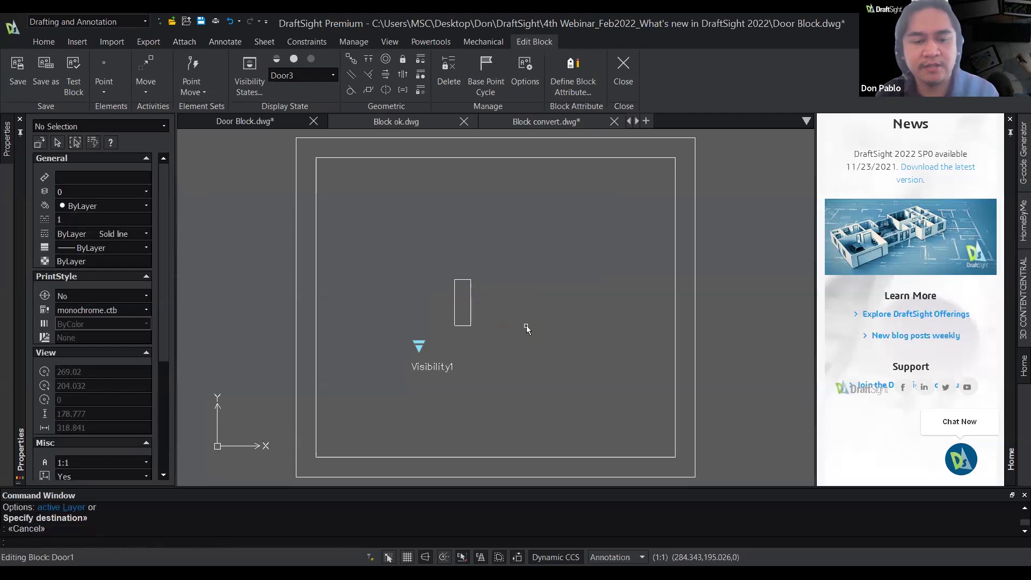
key(ctrl+v)
key(Escape)
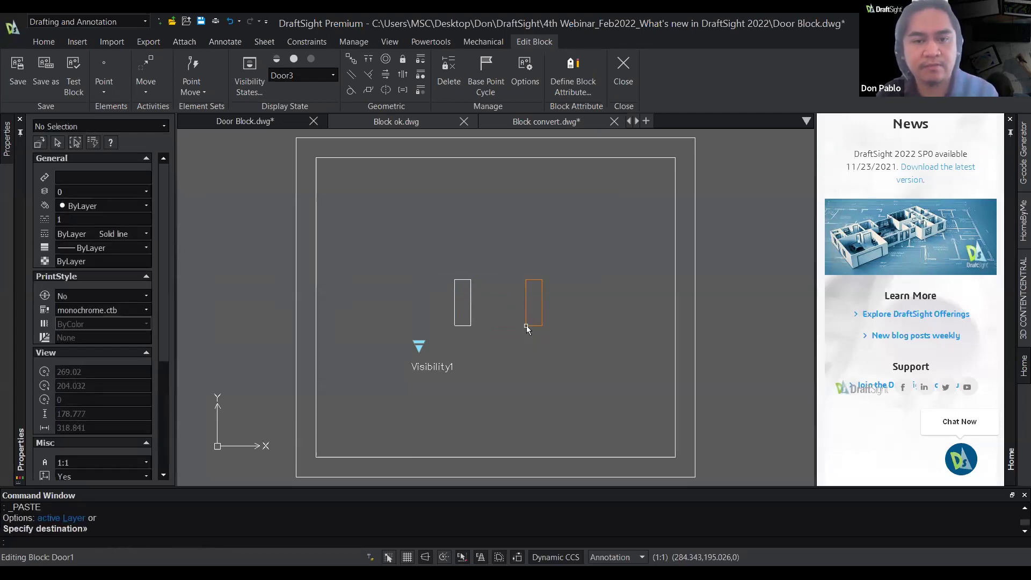
Step: Draw a vertical line from the midpoint of the inner frame's upper edge down to its lower edge, dividing the two doors
right_click(556, 209)
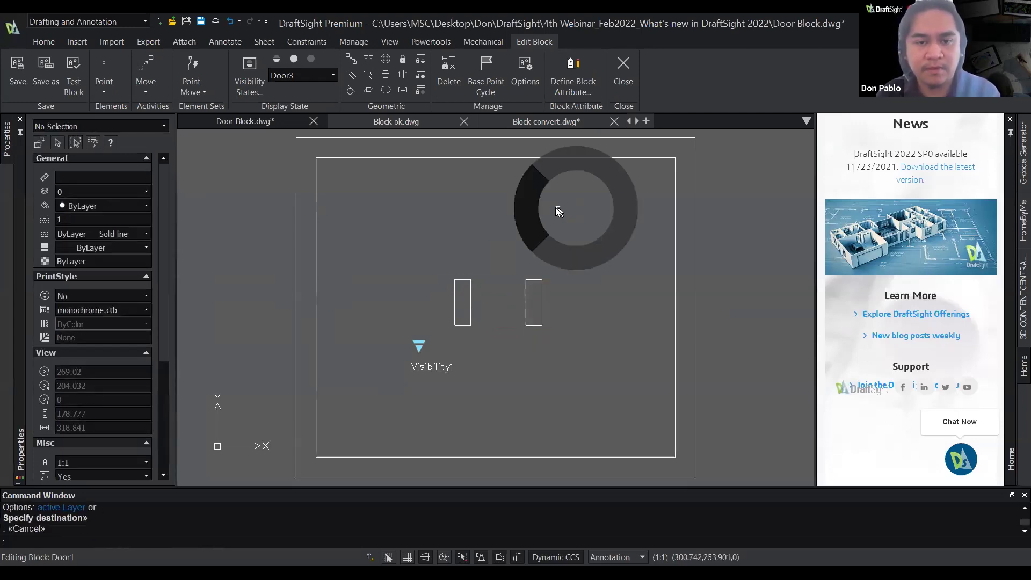
text(LINE)
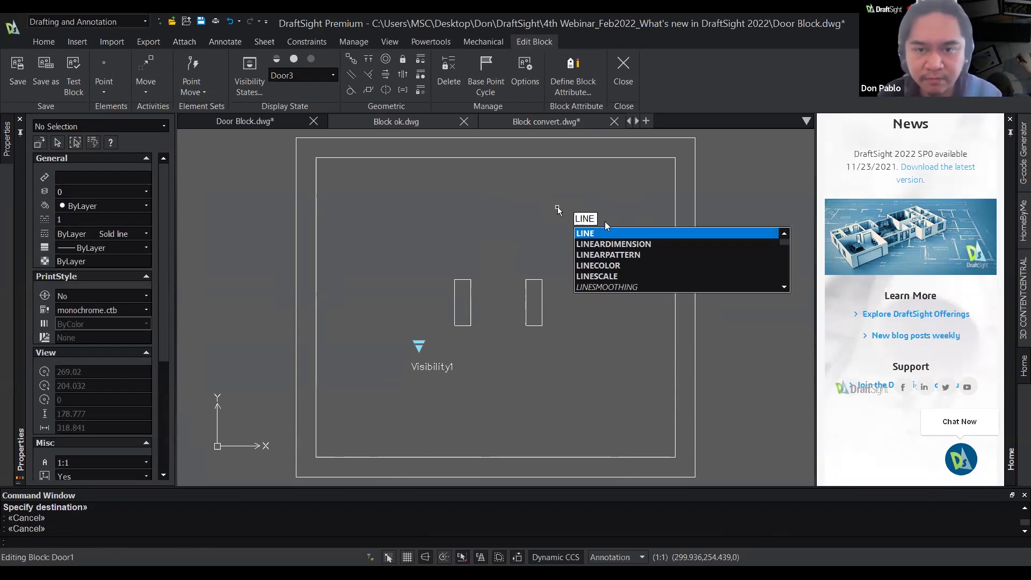
click(605, 233)
click(495, 158)
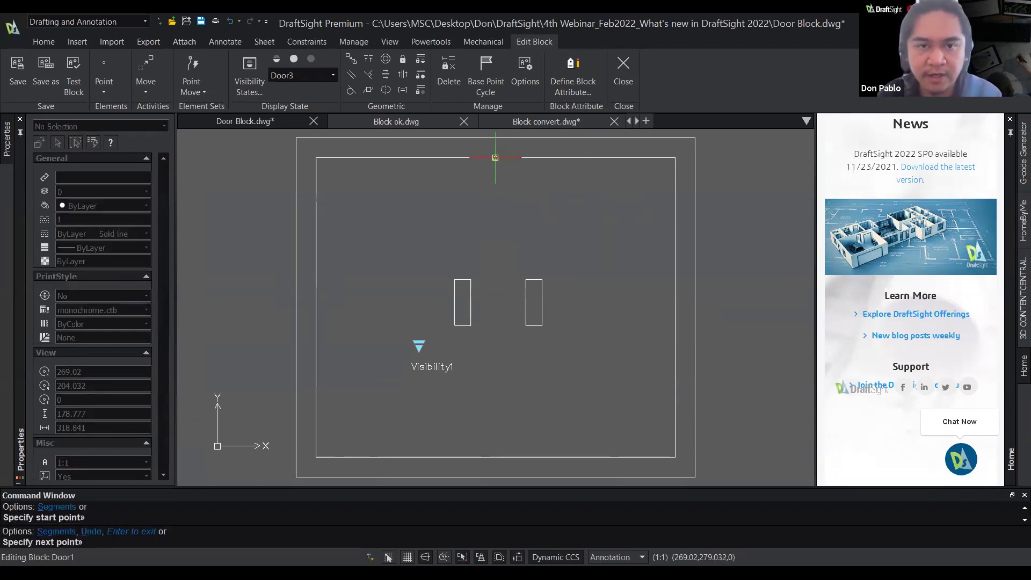
key(Escape)
key(Escape)
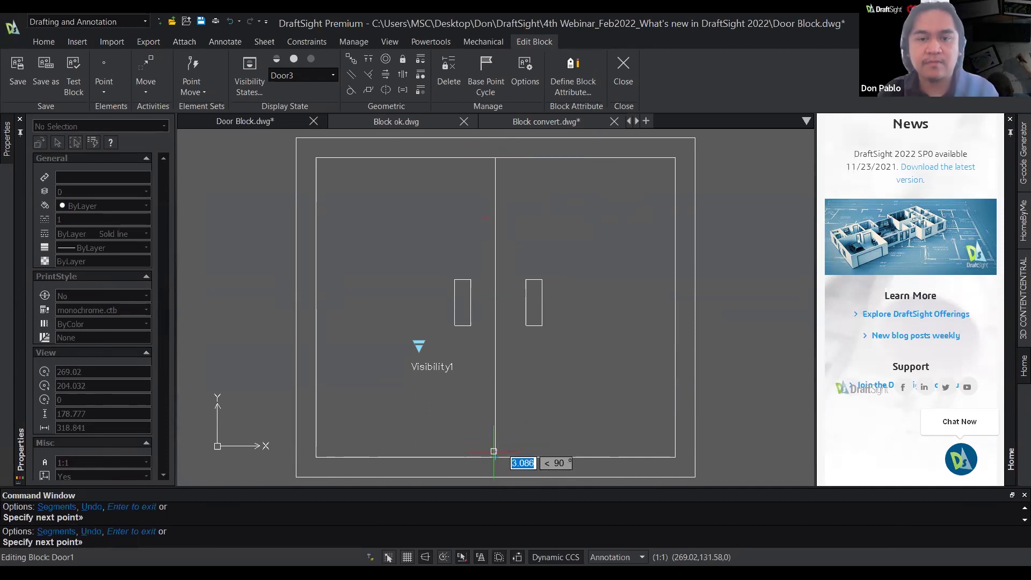
key(Escape)
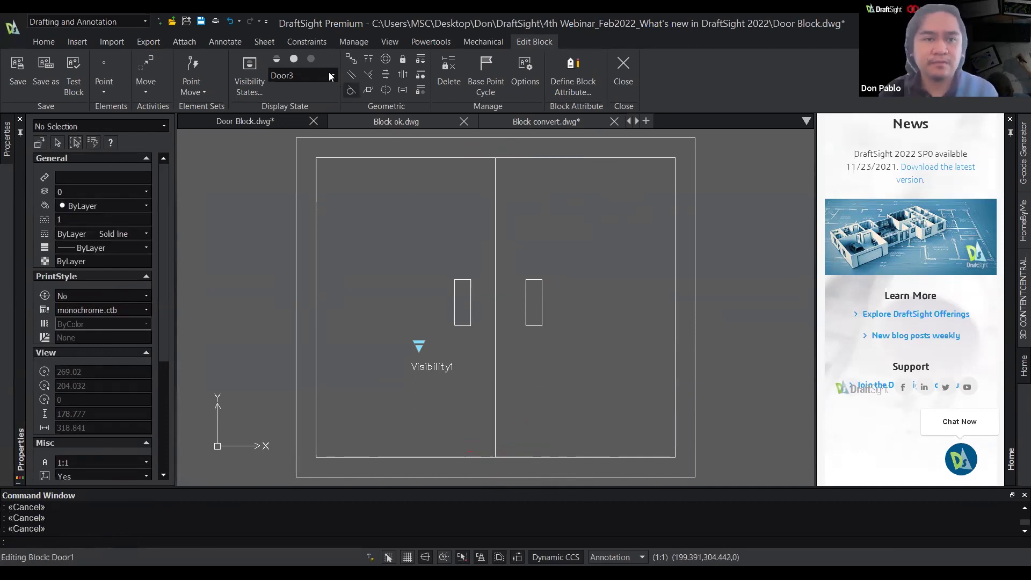
Step: Preview the Door1, Door2 and Door3 display states in the block editor, and close the editor with the block changes saved
click(302, 88)
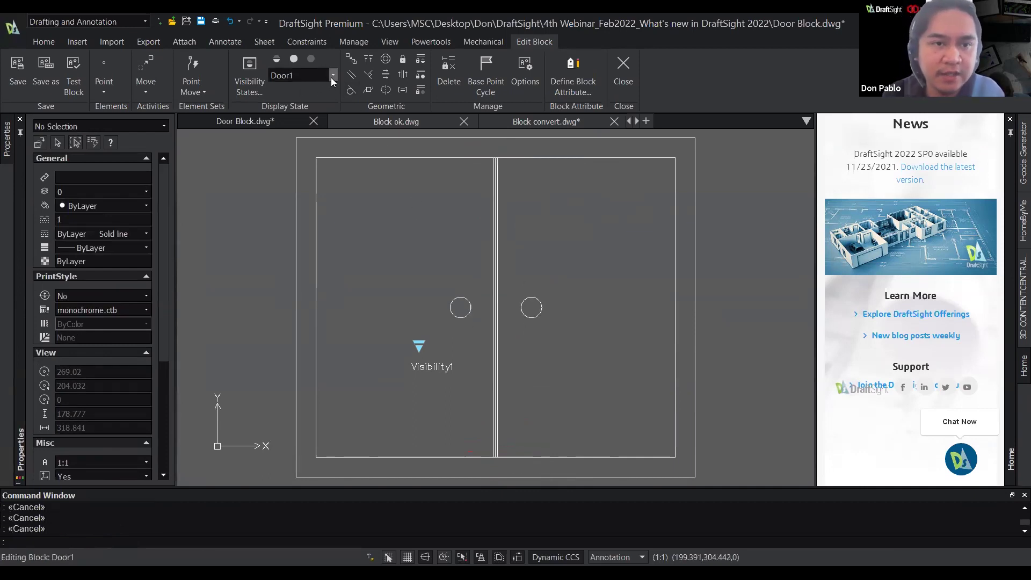
click(332, 76)
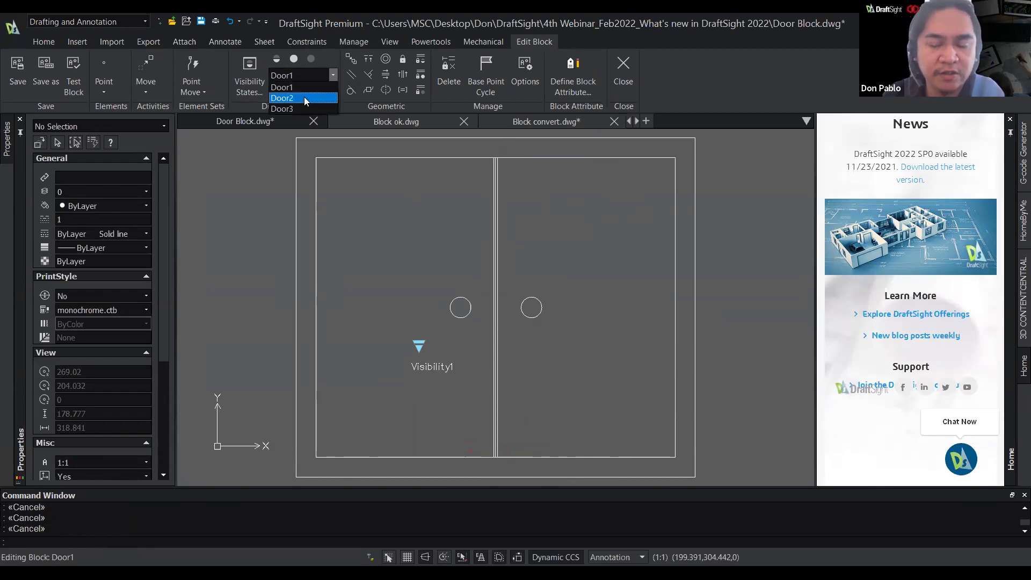
click(304, 99)
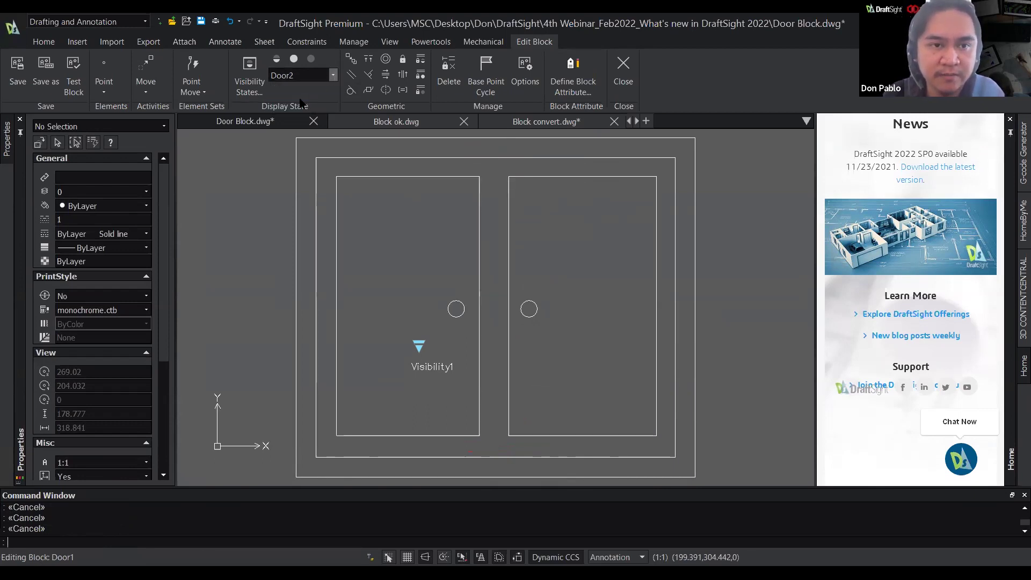
scroll(331, 75, down, 1)
click(623, 72)
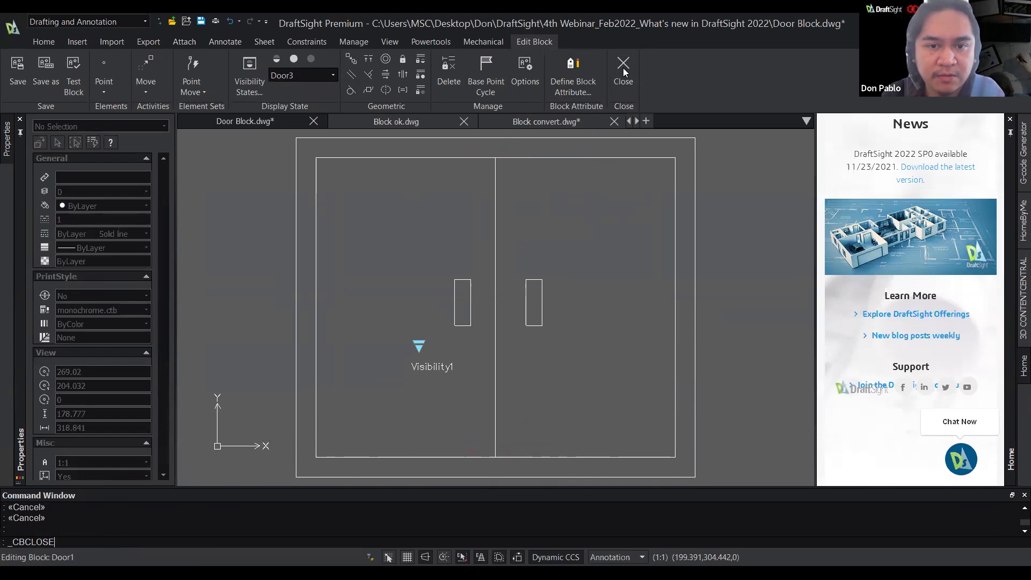
click(495, 318)
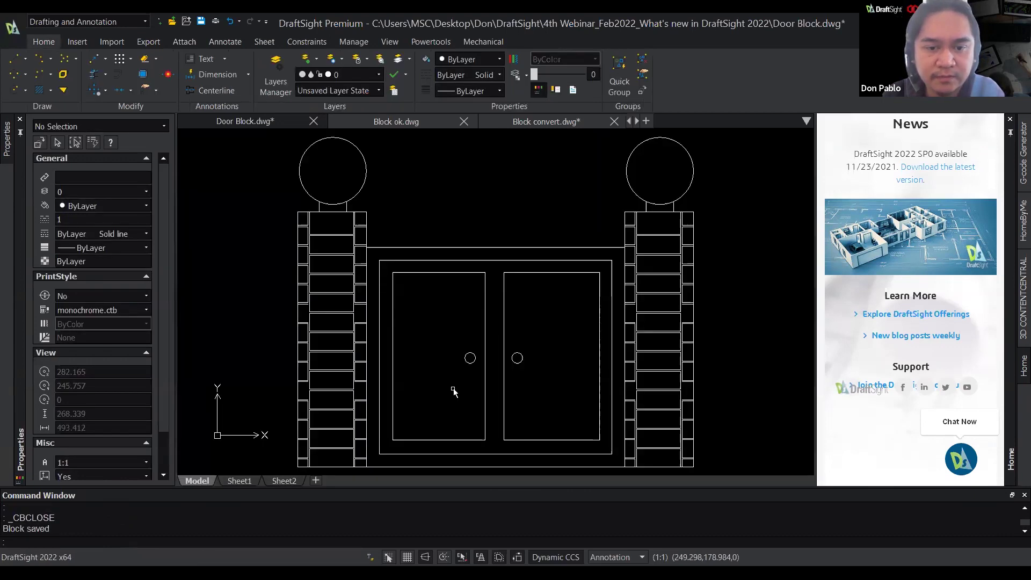
Step: Set the door block placed between the two brick pillars to the Door3 visibility state
scroll(454, 376, down, 3)
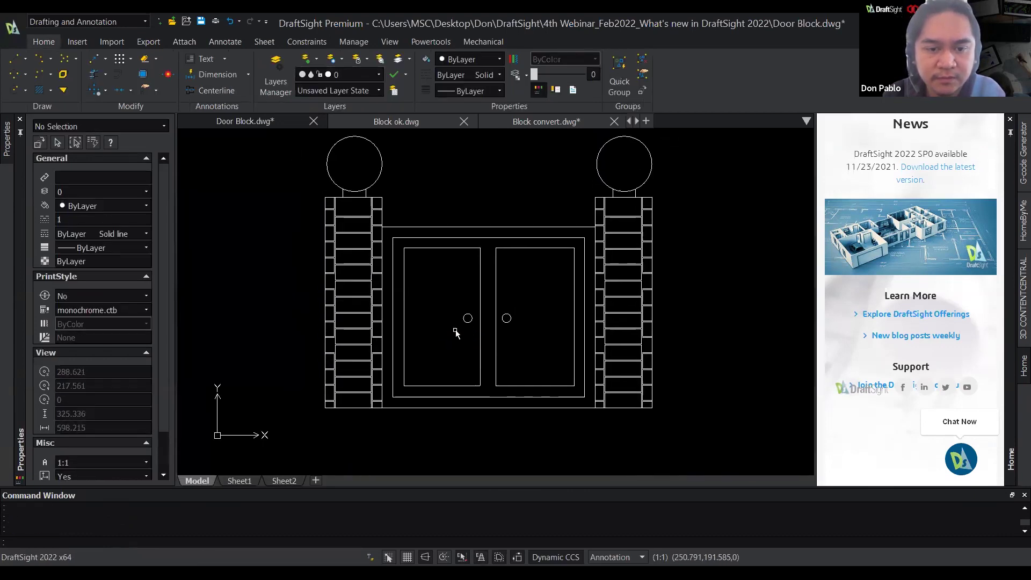
scroll(454, 337, up, 2)
click(387, 325)
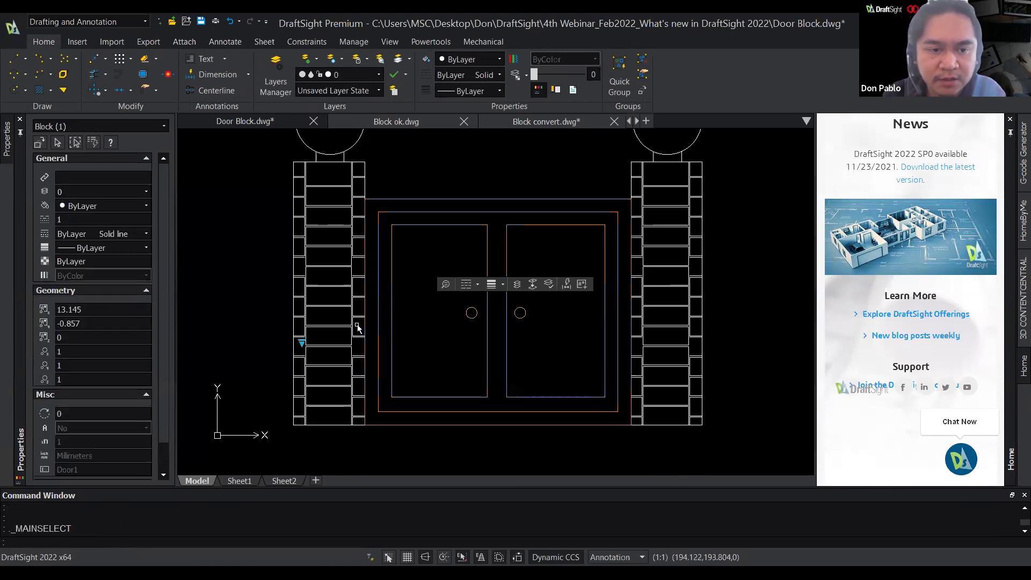
click(302, 342)
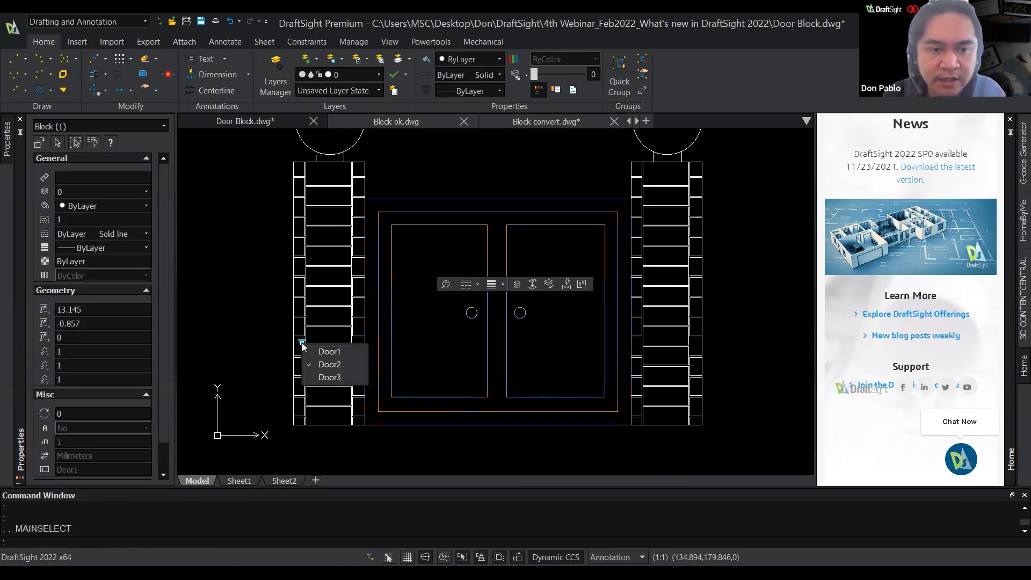
click(342, 379)
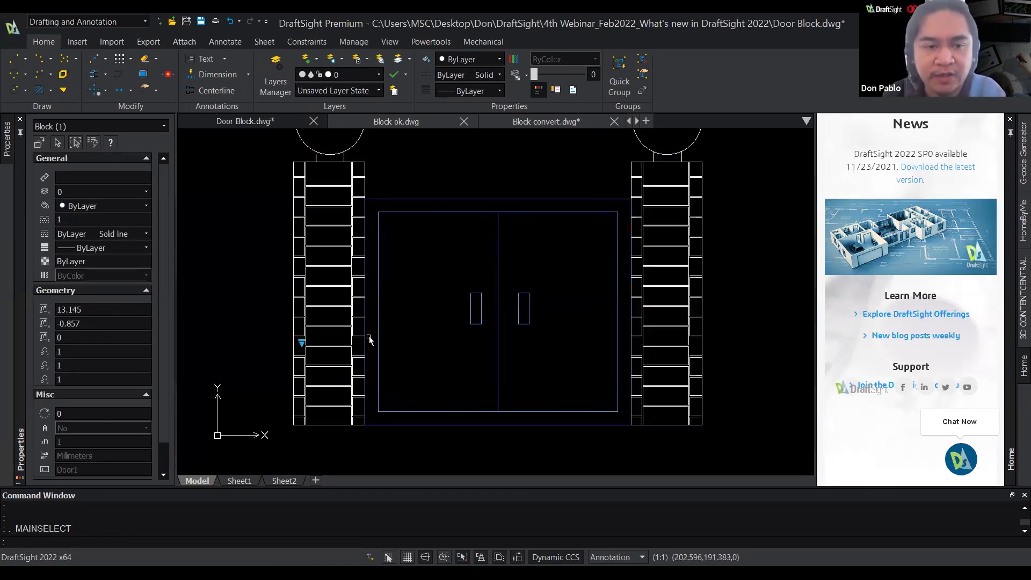
Step: Cycle the placed door block through the visibility states Door2, Door1, Door2 and Door3
click(301, 345)
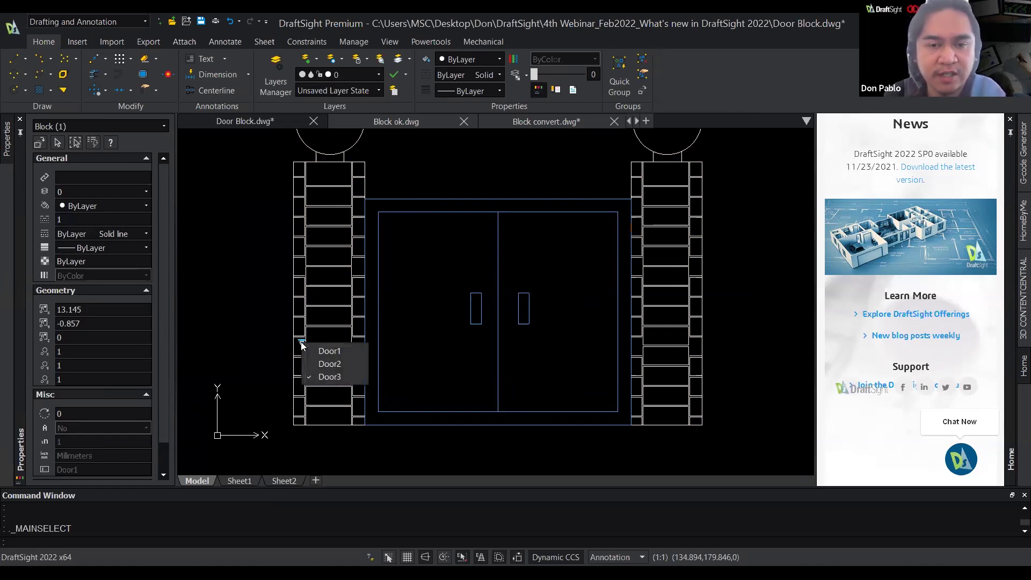
click(337, 364)
click(301, 342)
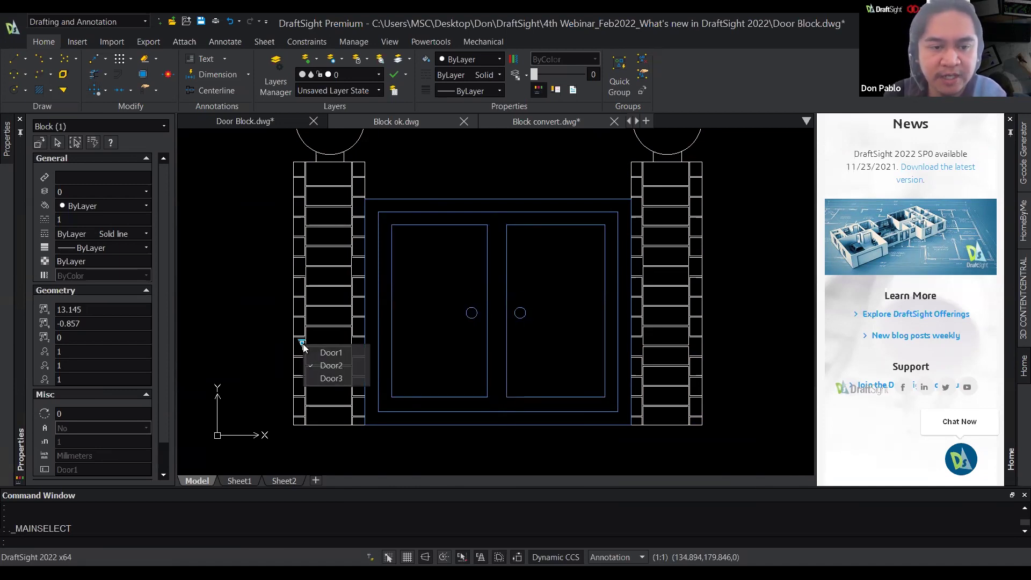
click(331, 352)
click(301, 342)
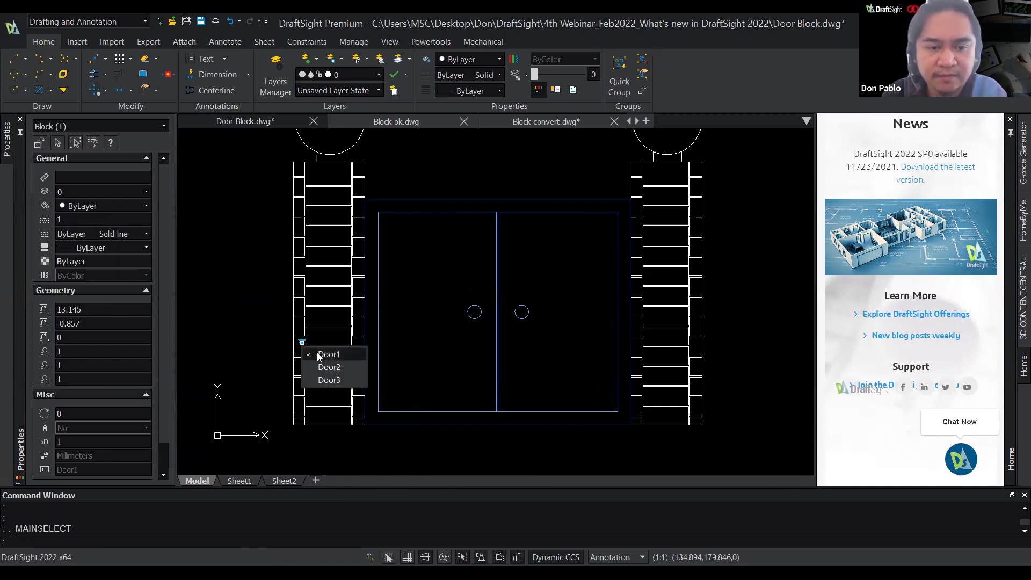
click(321, 366)
click(301, 342)
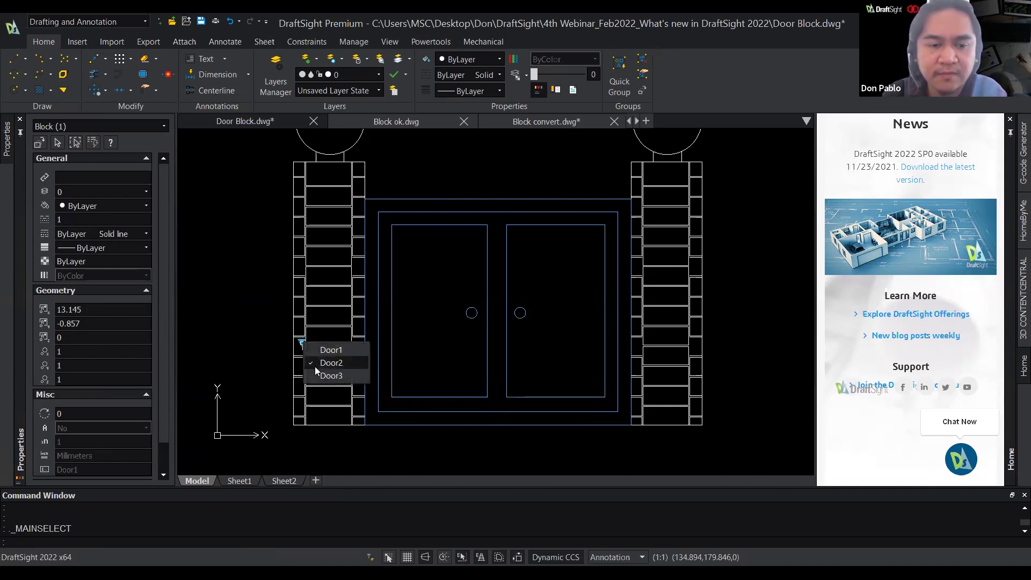
click(328, 376)
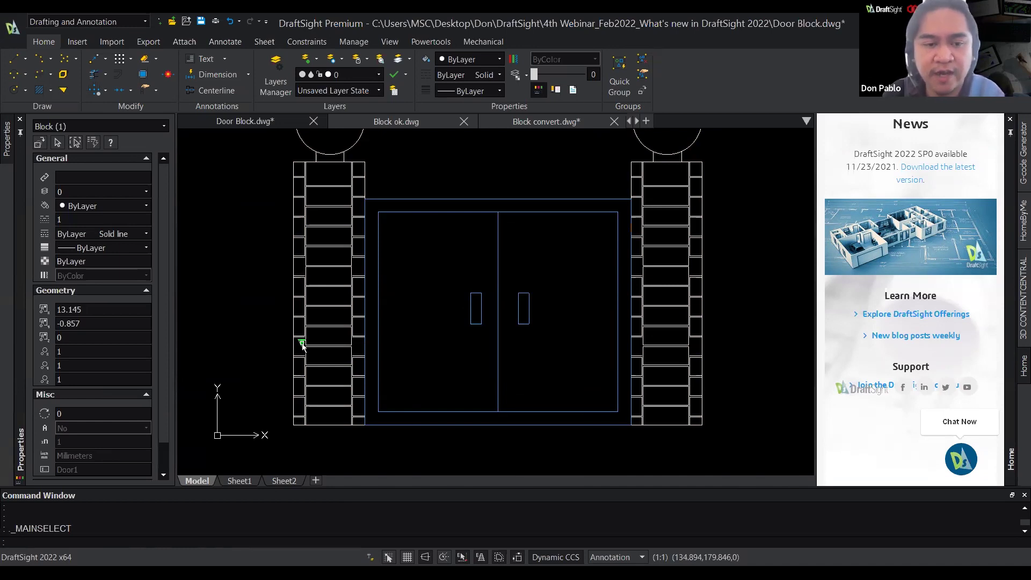
Step: Switch the placed door block to Door2 and finally to Door1, and clear the selection
click(302, 344)
click(321, 366)
click(302, 342)
click(318, 350)
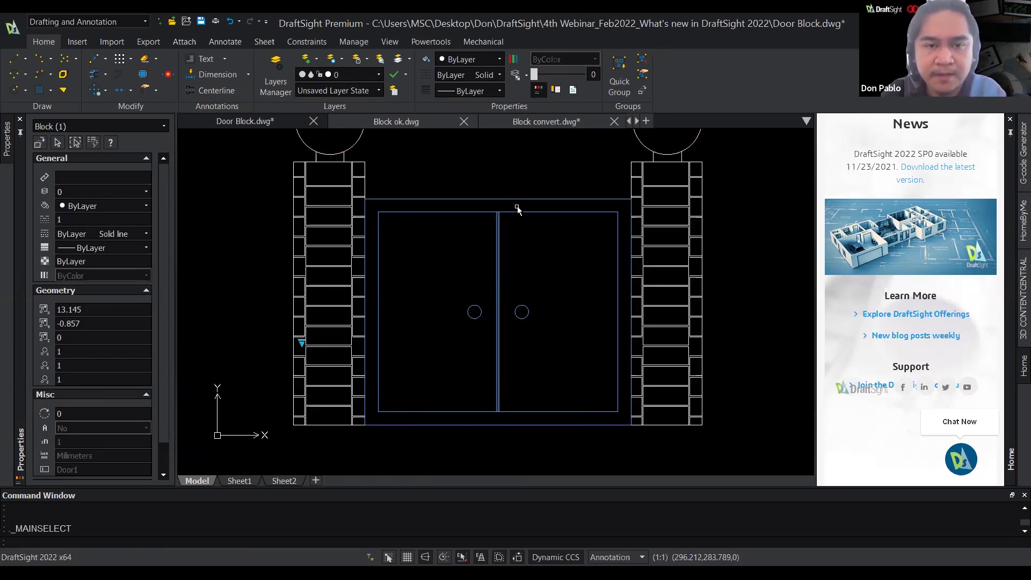
key(Escape)
middle_drag(515, 170, 520, 195)
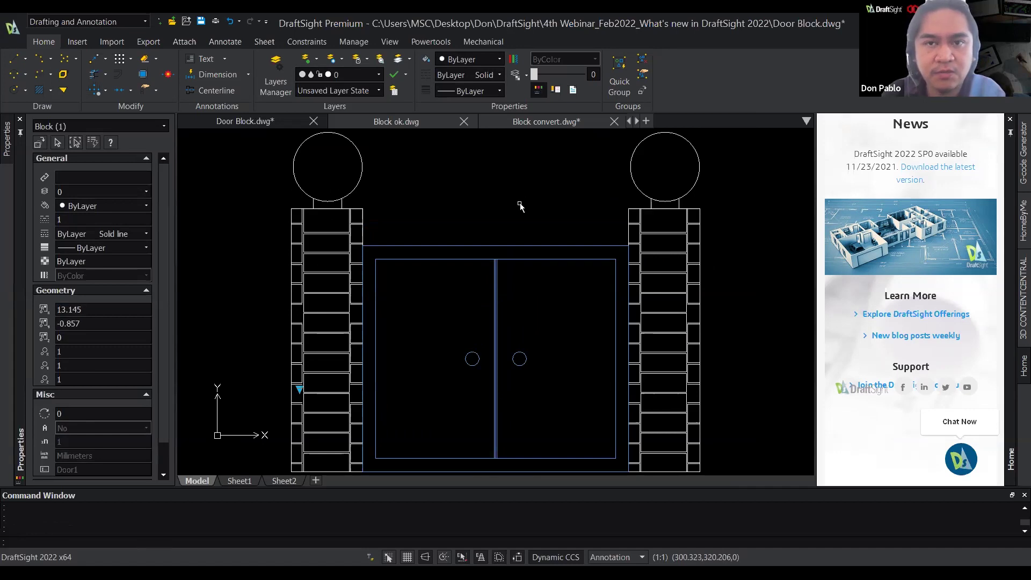
Step: Go to the Block ok.dwg drawing and switch its double door block's visibility state to non and back to yes
click(418, 123)
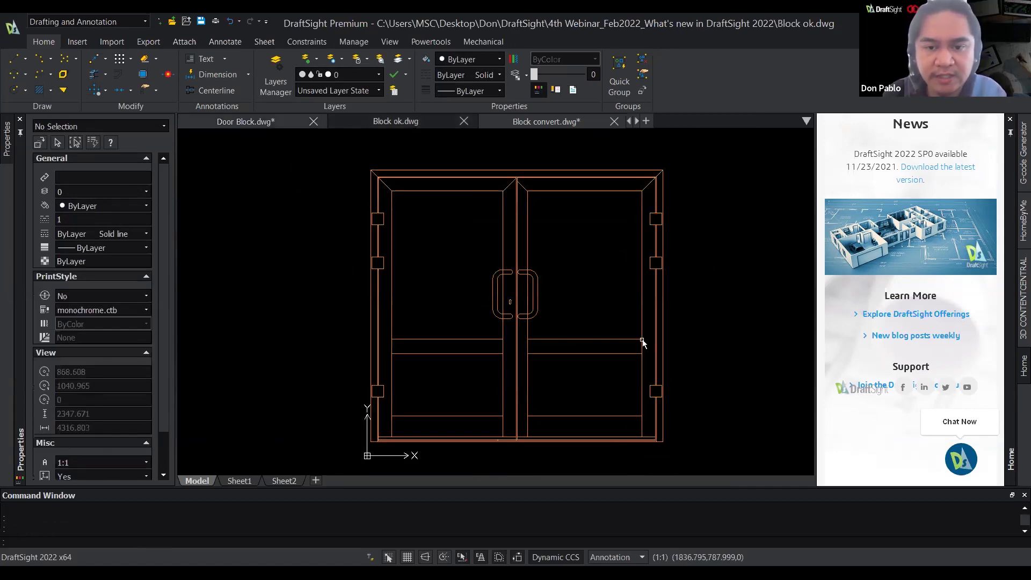
click(663, 305)
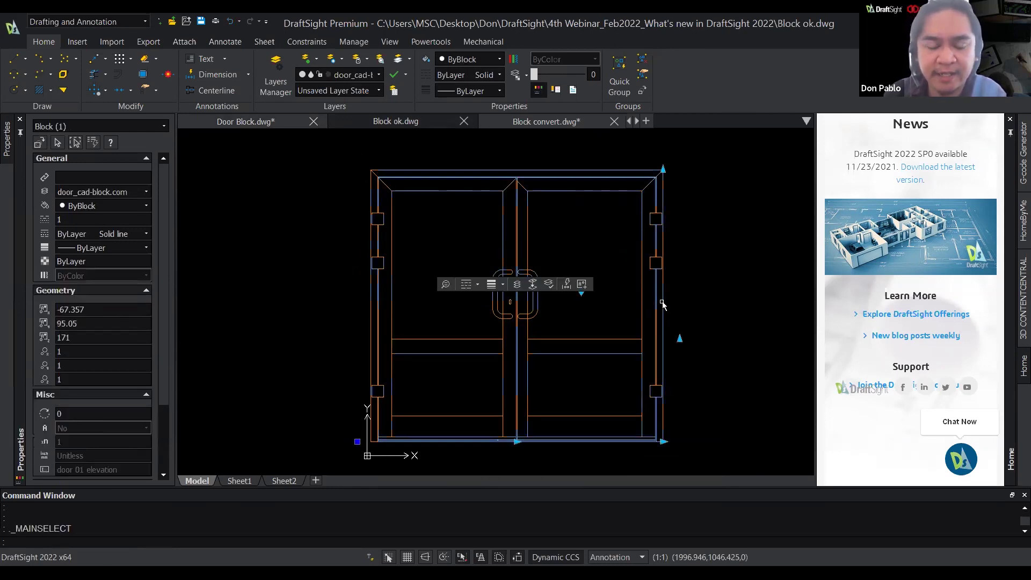
click(580, 305)
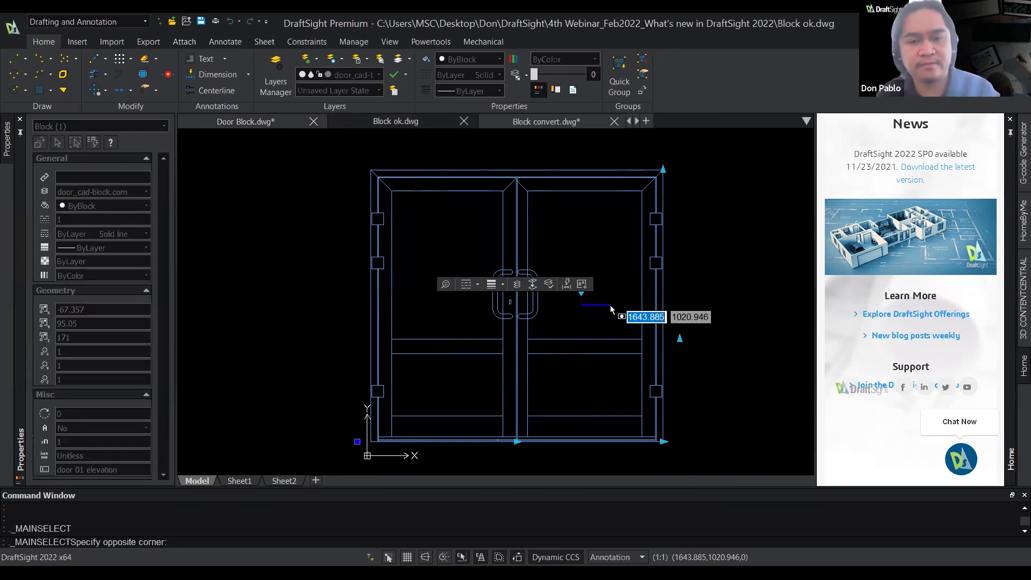
key(Escape)
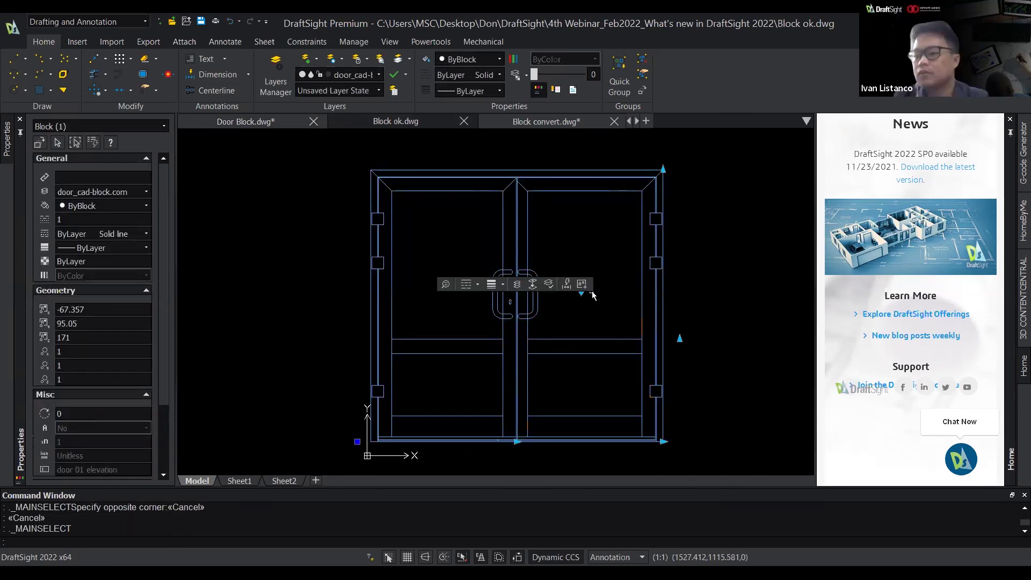
click(581, 293)
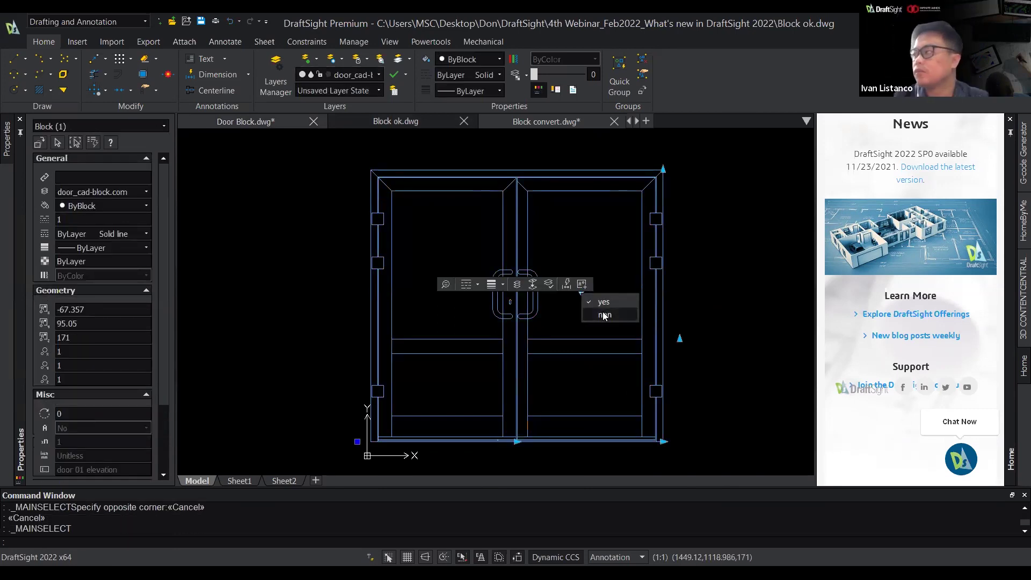
click(604, 315)
click(581, 294)
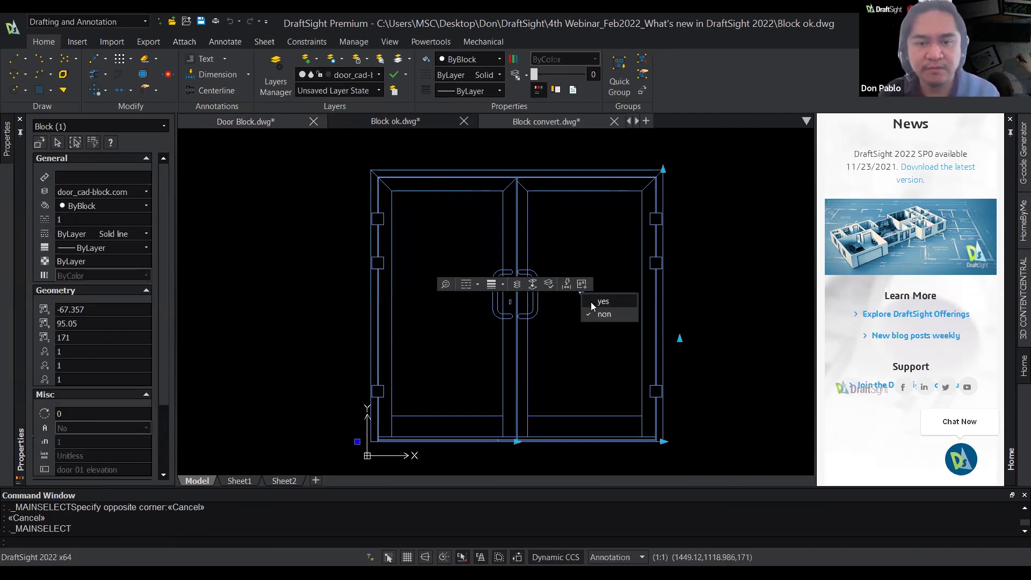
click(593, 302)
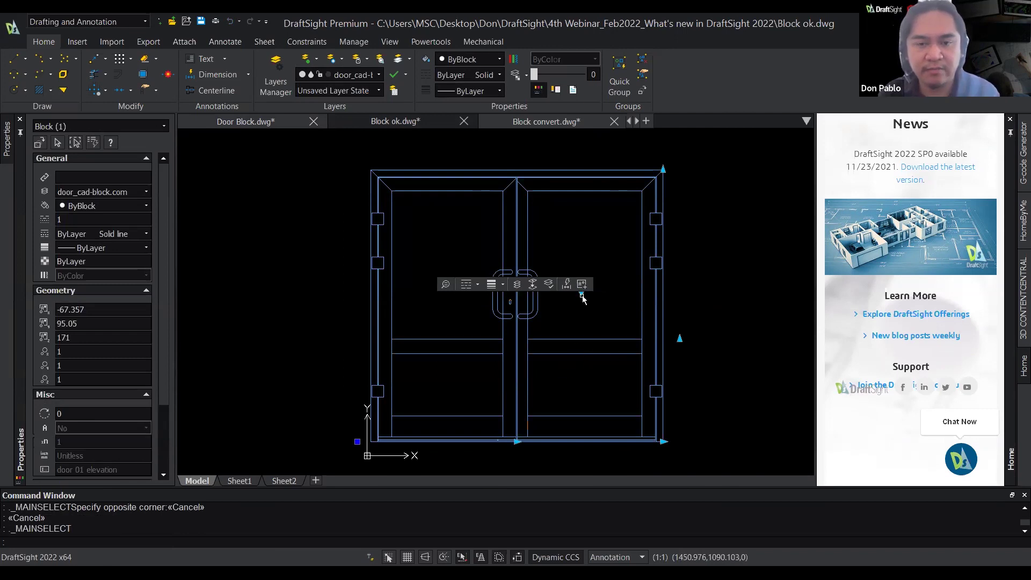
Step: Repeat the visibility check on the double door block, setting non, reselecting the block, restoring yes and deselecting it
click(581, 294)
click(601, 316)
key(Escape)
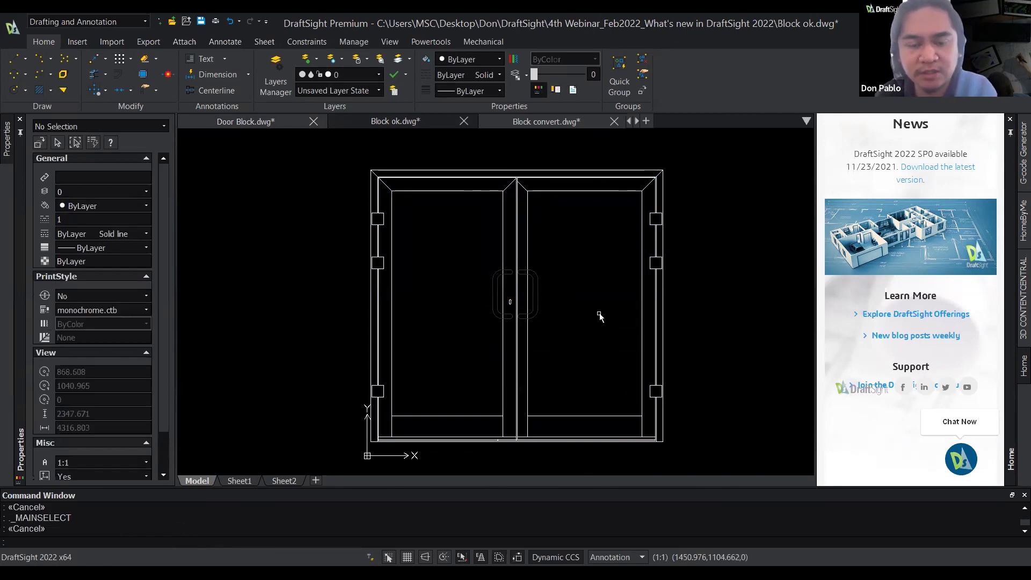
click(642, 295)
click(581, 294)
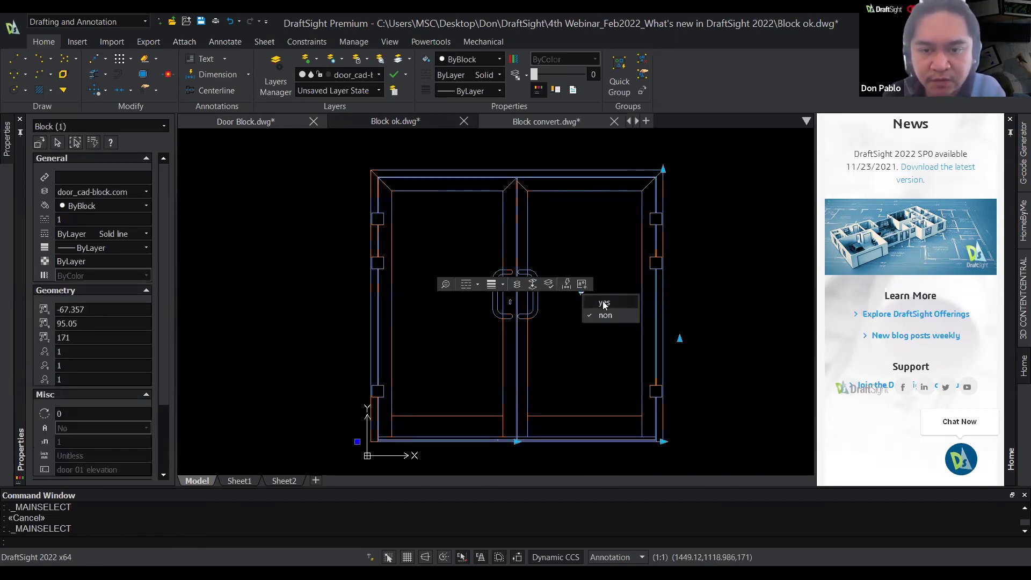
click(604, 304)
click(664, 288)
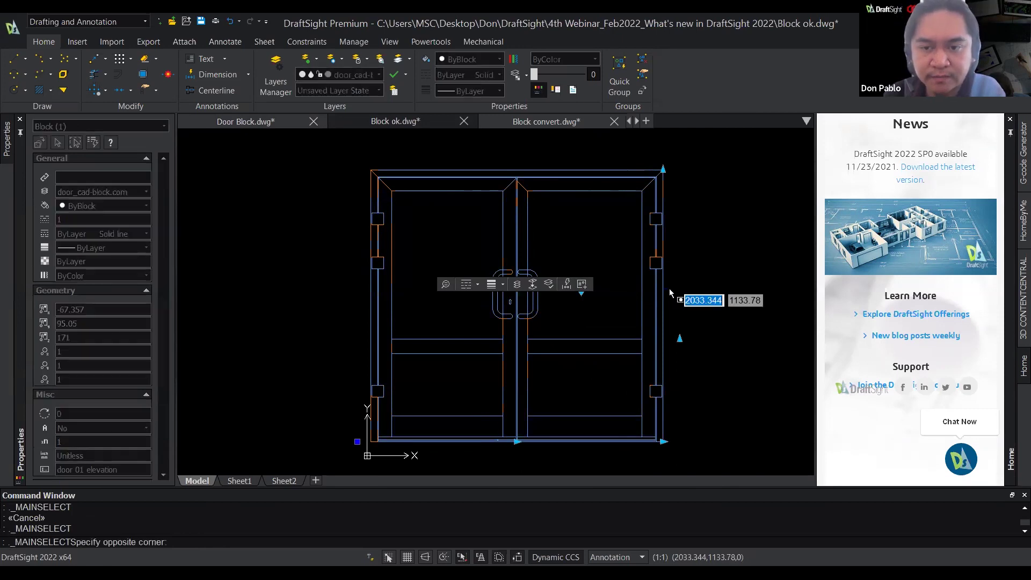
key(Escape)
key(Escape)
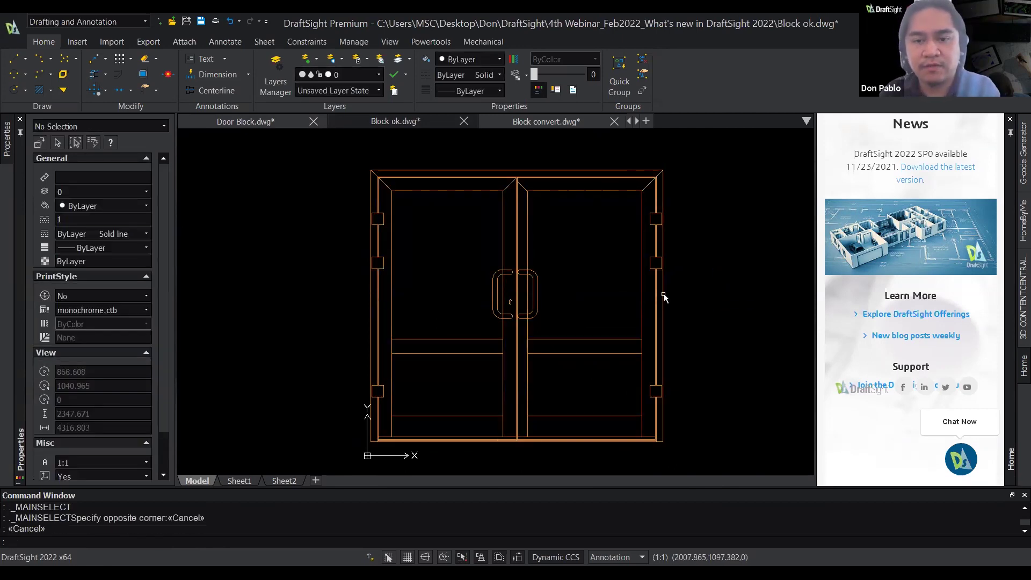
Step: Open the double door block in the block editor, accepting that the in-place edit creates a new block definition
click(664, 297)
right_click(664, 296)
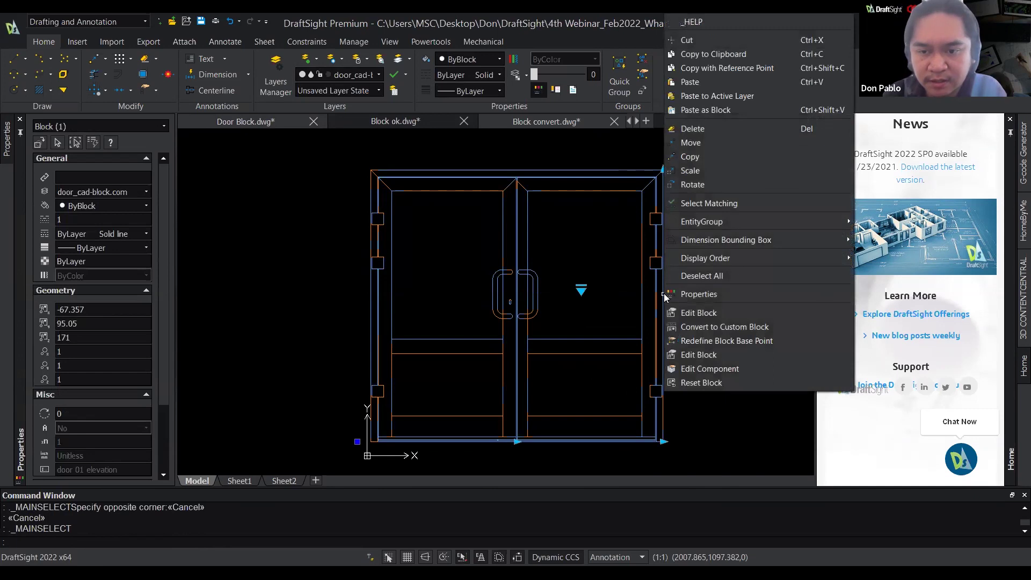
click(719, 355)
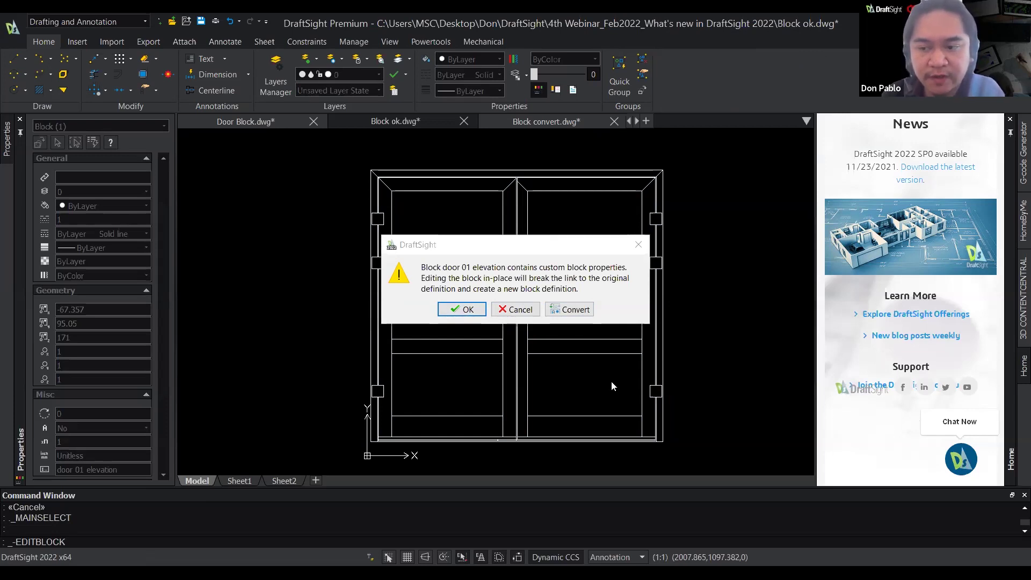
click(488, 315)
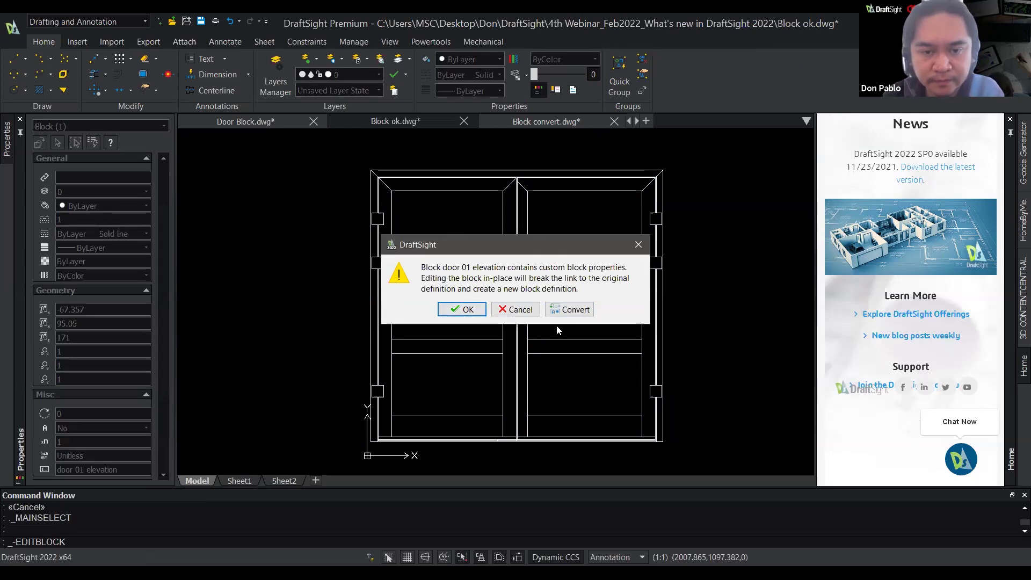
click(465, 310)
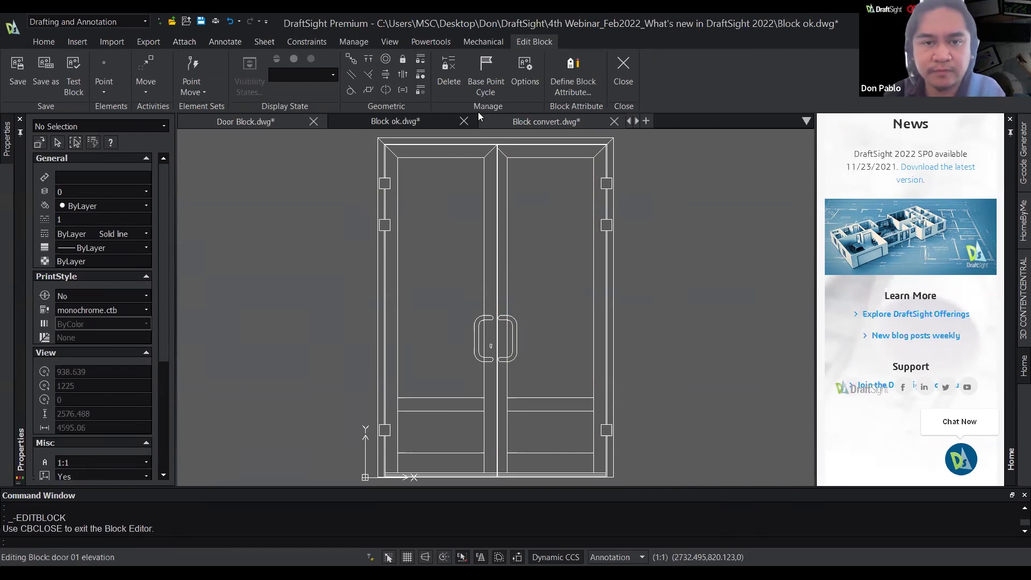
Step: Go to the Block convert.dwg drawing and open its double door block for editing, converting it to a custom block
click(519, 122)
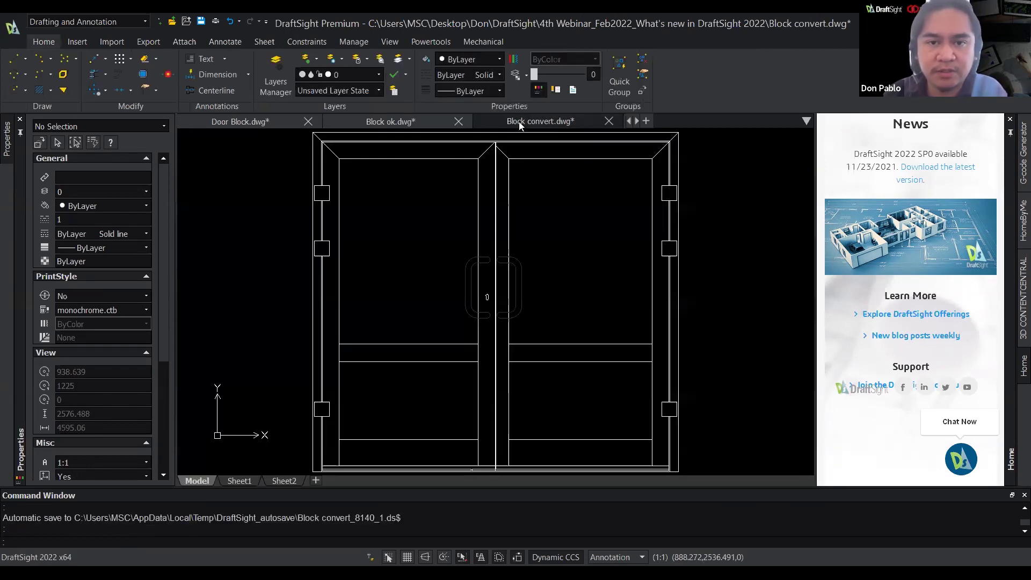
scroll(730, 322, up, 2)
scroll(699, 331, down, 2)
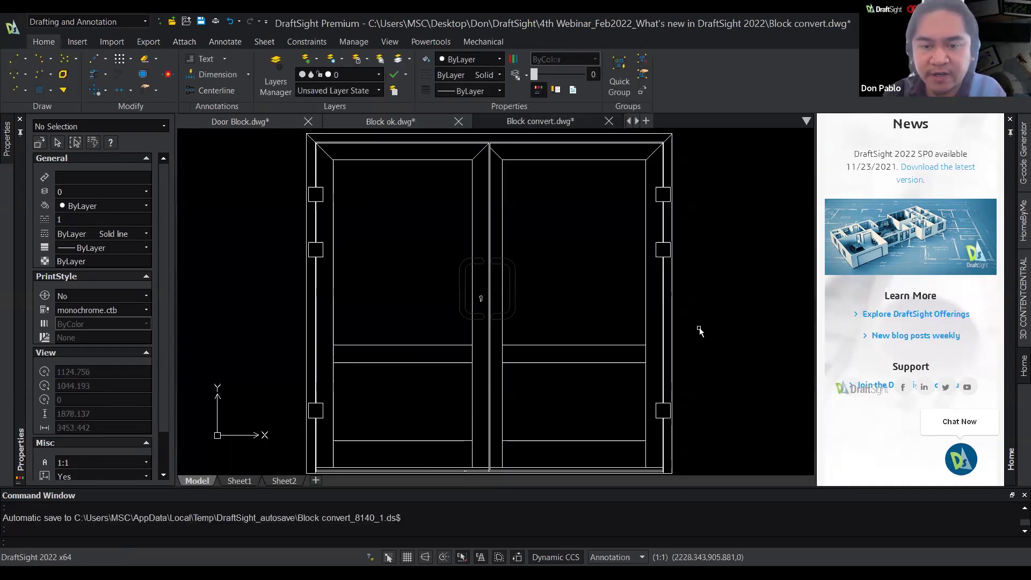
scroll(699, 331, down, 1)
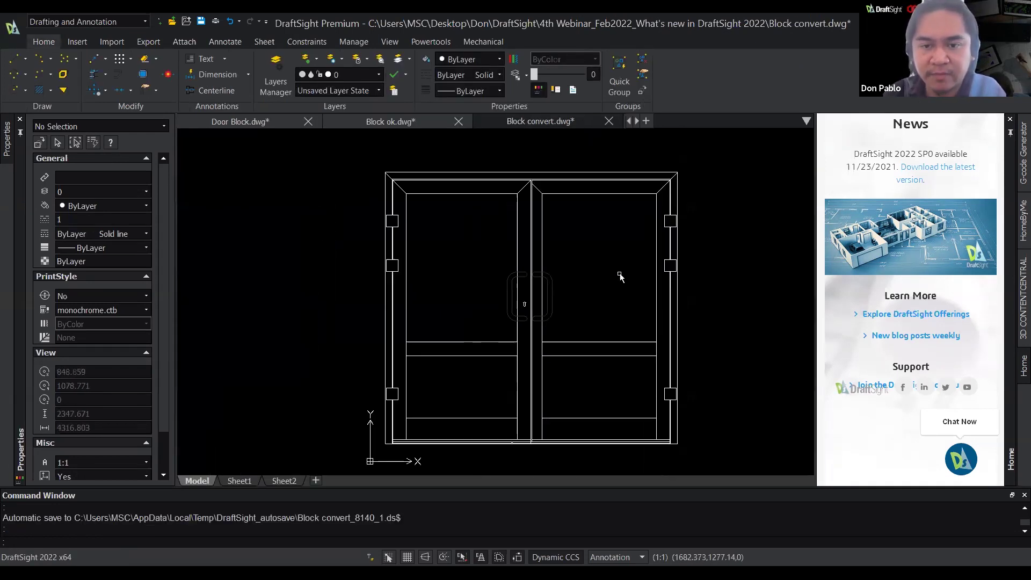
click(654, 307)
right_click(655, 306)
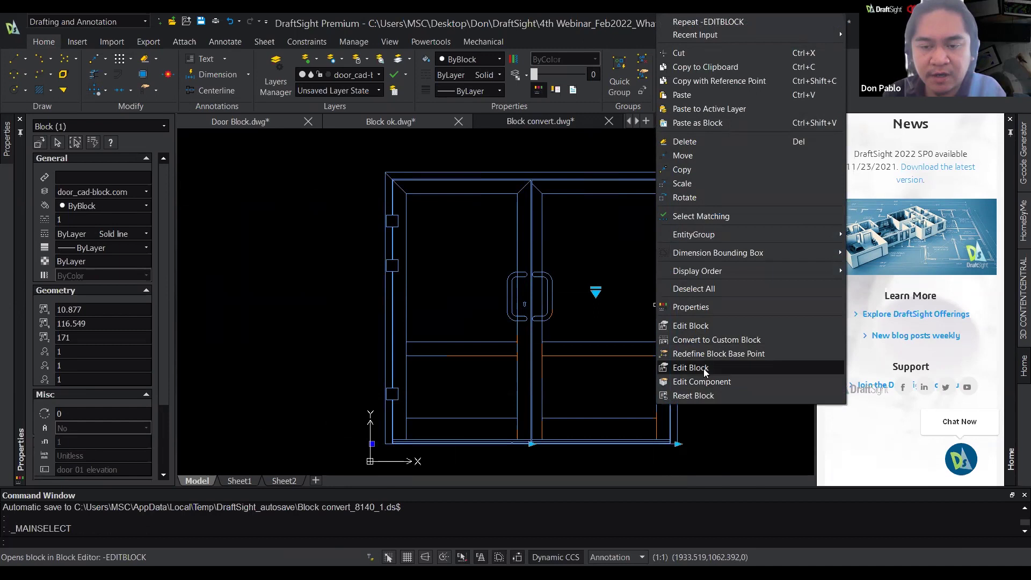
click(687, 367)
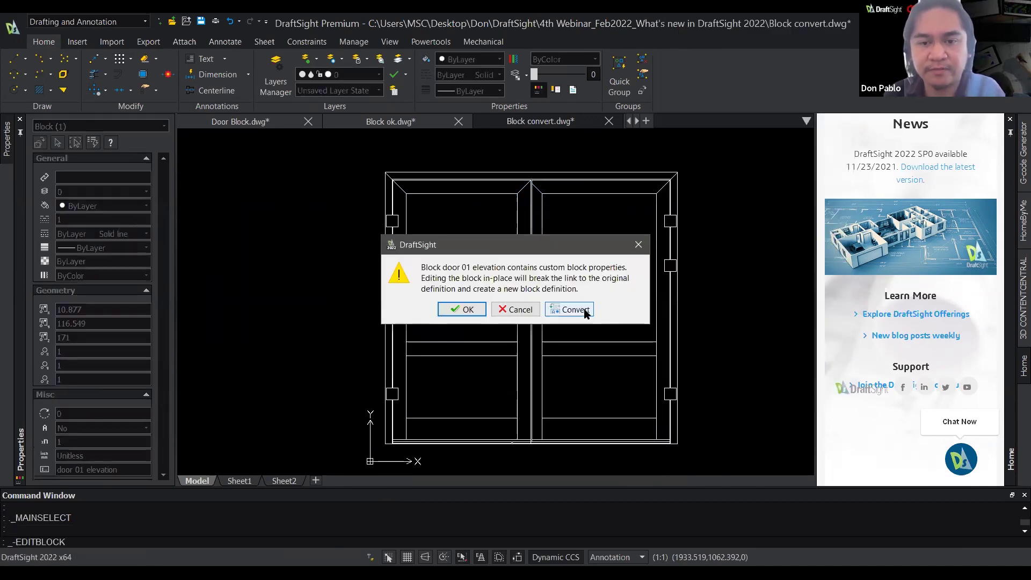
click(575, 310)
click(514, 315)
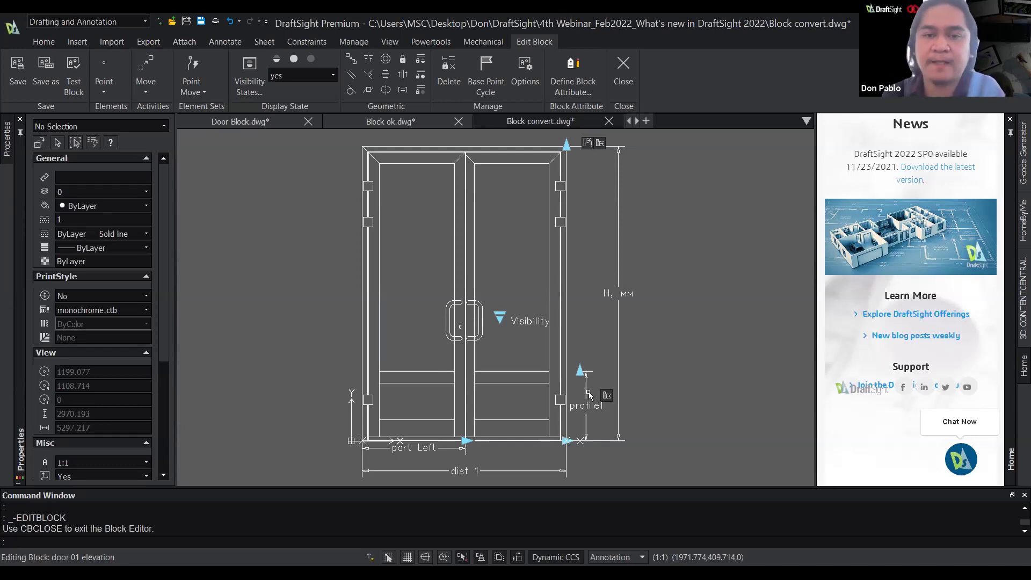
Step: Go to the Spline Enhancement.dwg drawing and look through the available spline types
click(636, 124)
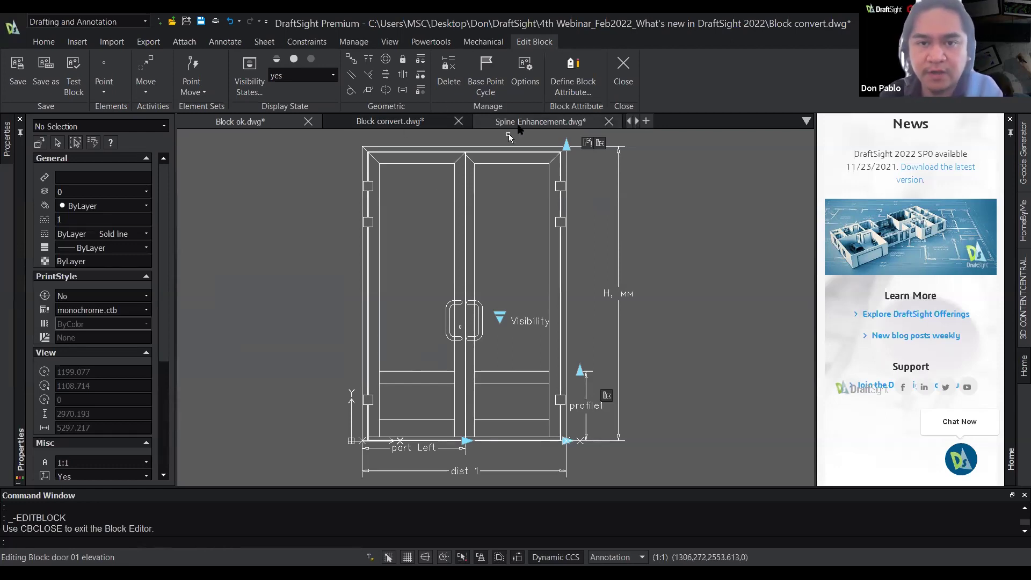
click(522, 122)
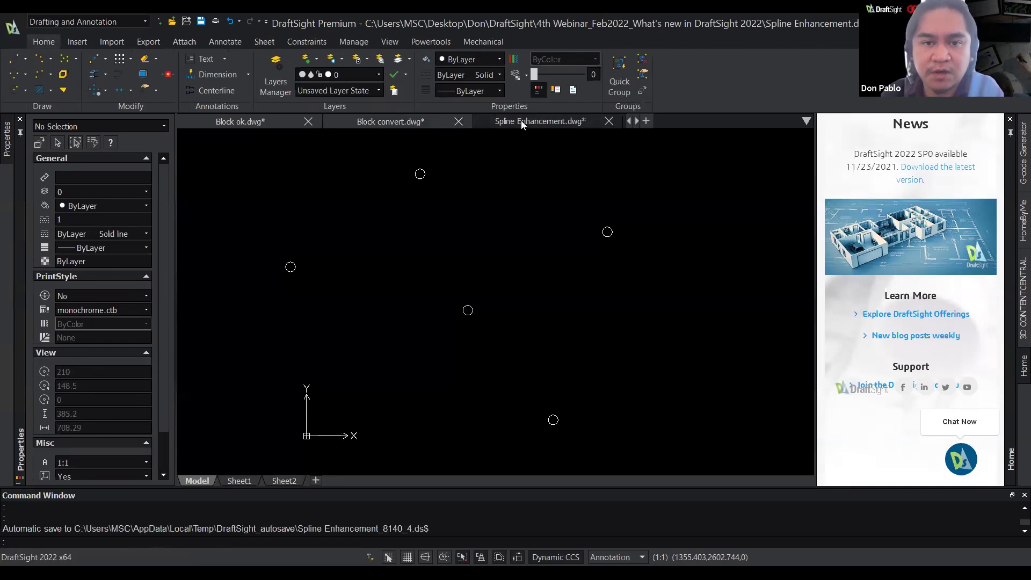
middle_drag(383, 255, 552, 263)
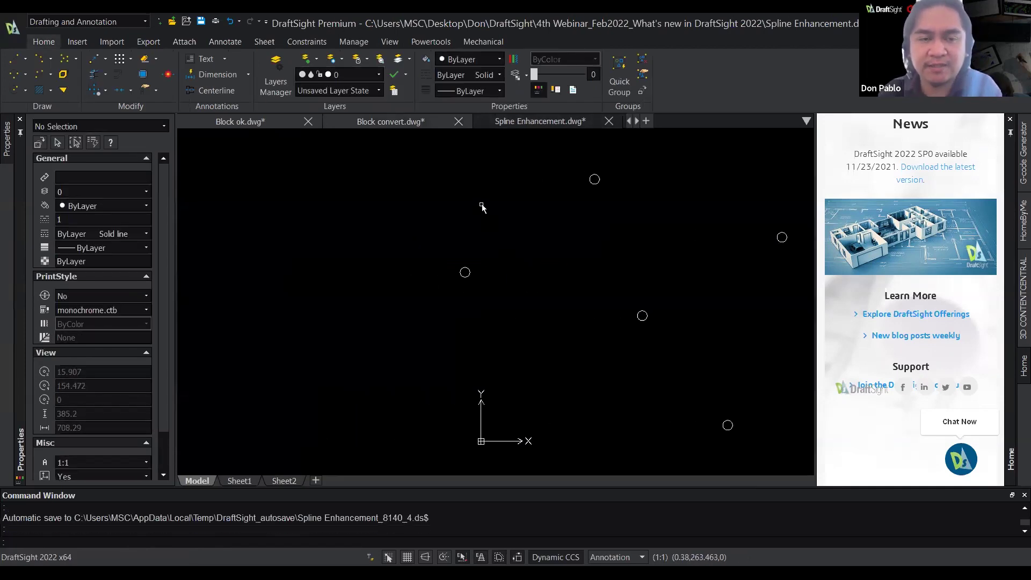
click(53, 74)
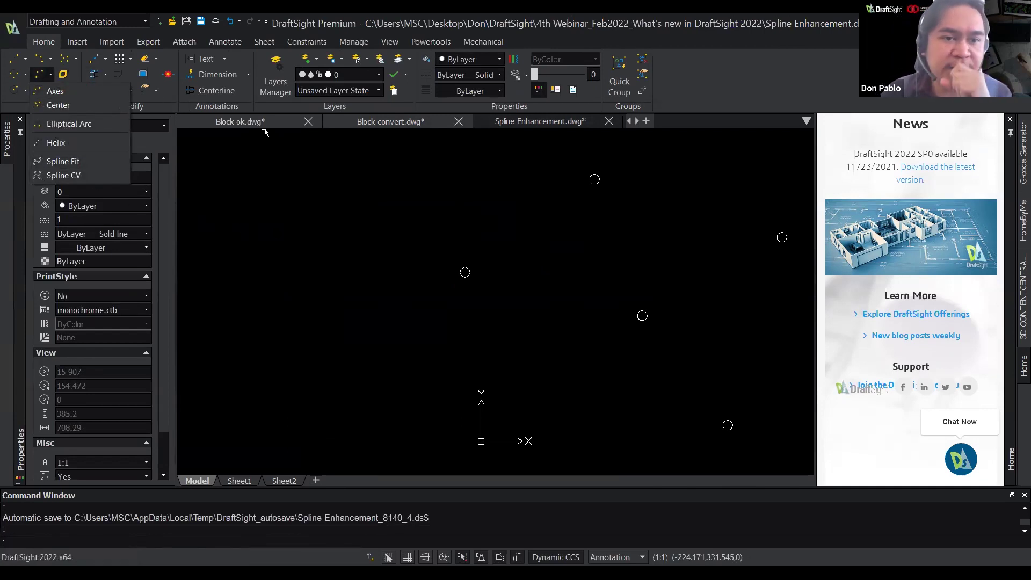
click(293, 230)
Step: Draw a fit-point spline through the centres of the five circles, accepting the default start and end tangency
text(SPLI)
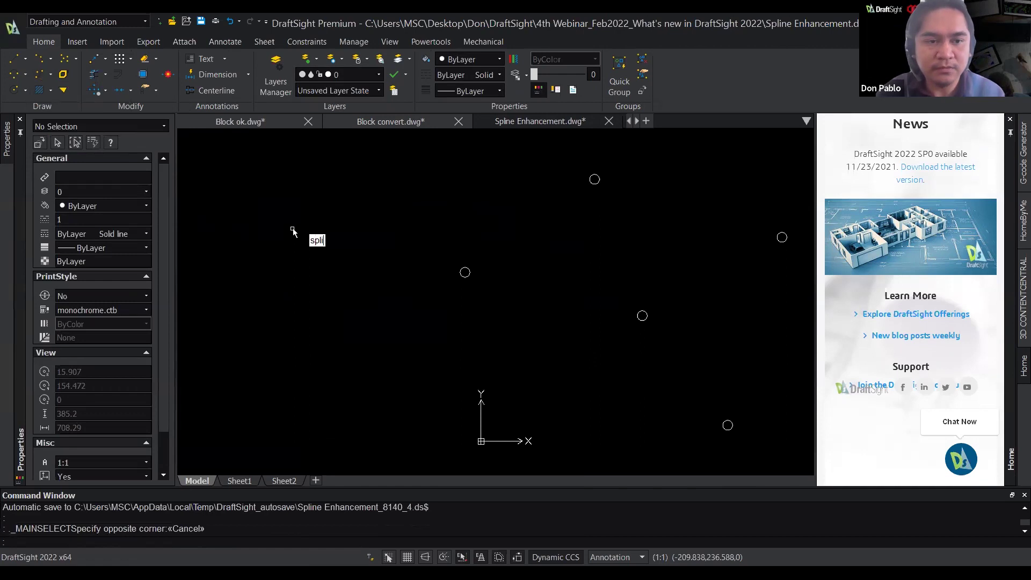
key(Return)
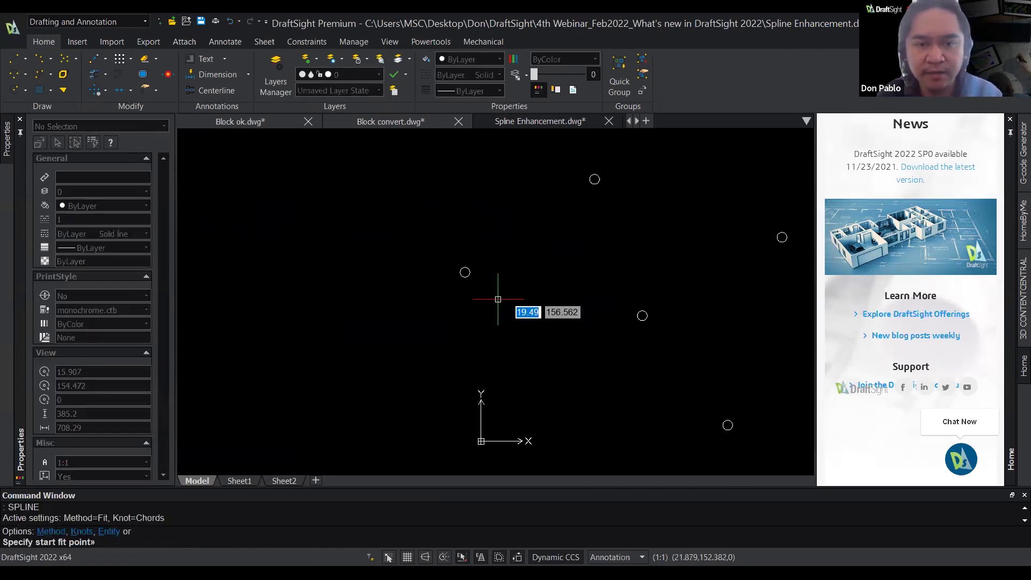
click(465, 273)
click(595, 179)
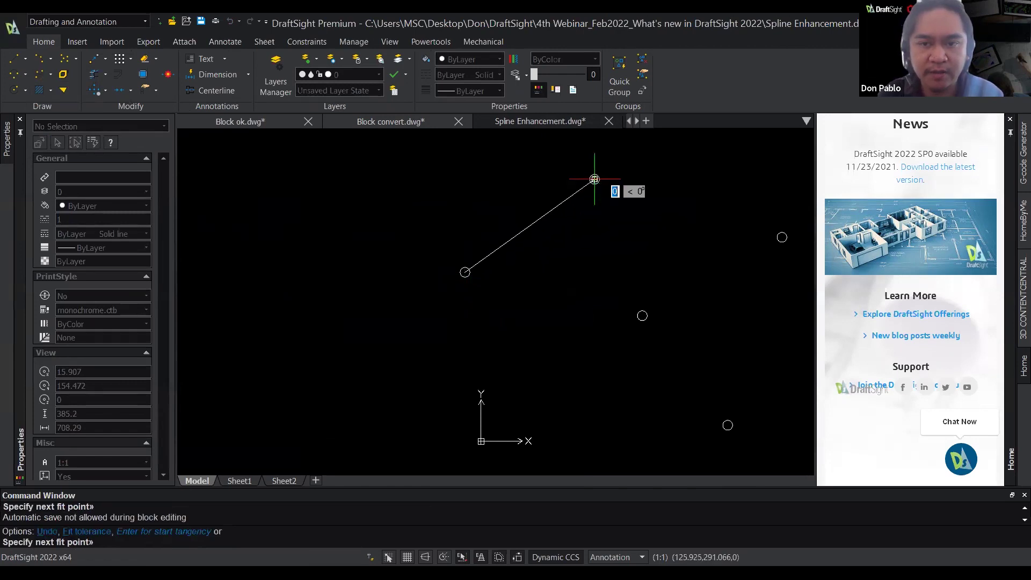
click(782, 237)
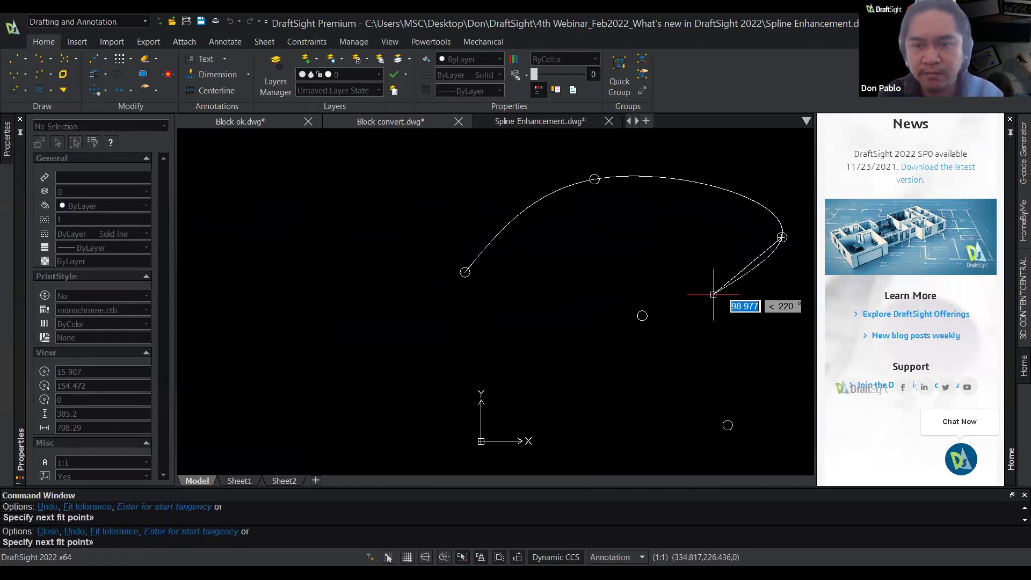
click(642, 316)
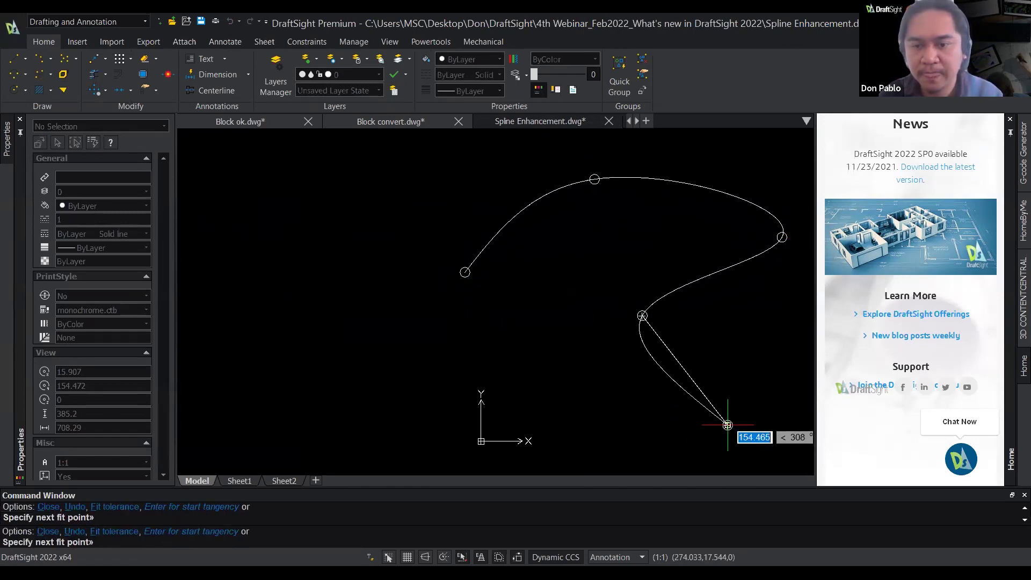
key(Return)
key(Return)
key(Return)
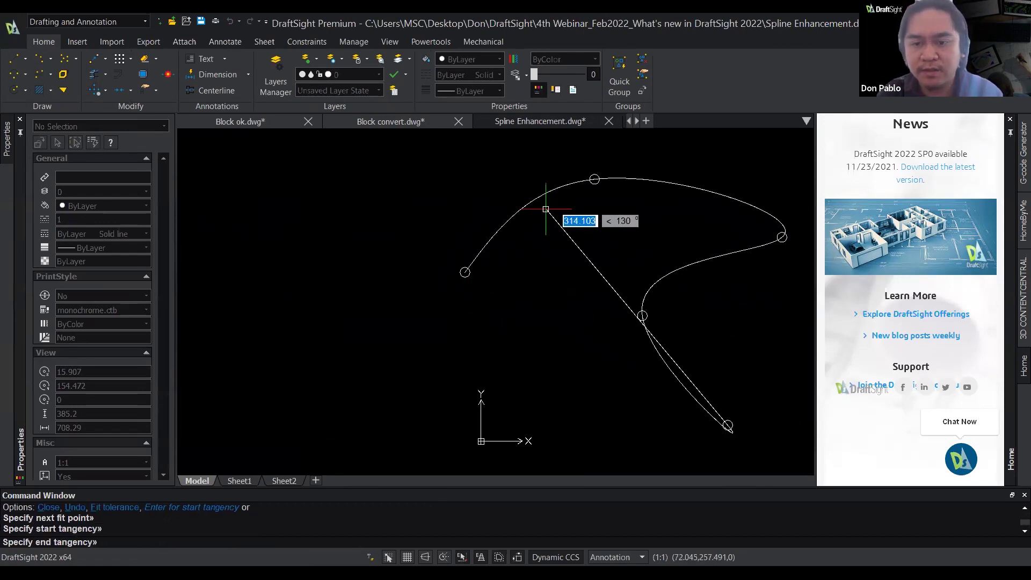
Step: Stretch the spline's three inner fit points off their circles, the fourth to the left, the third upward and the second up and left
click(641, 317)
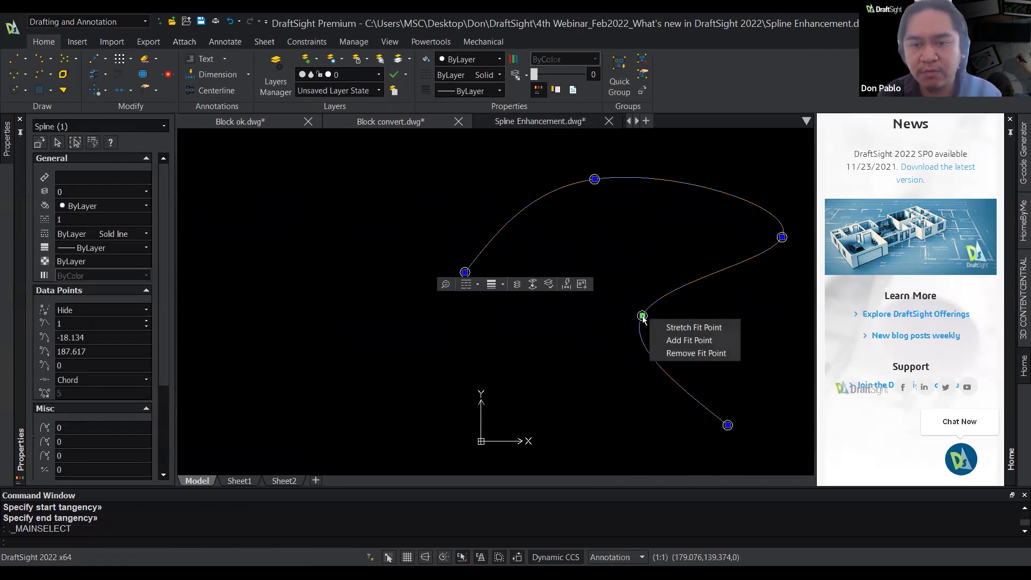
click(643, 317)
click(589, 317)
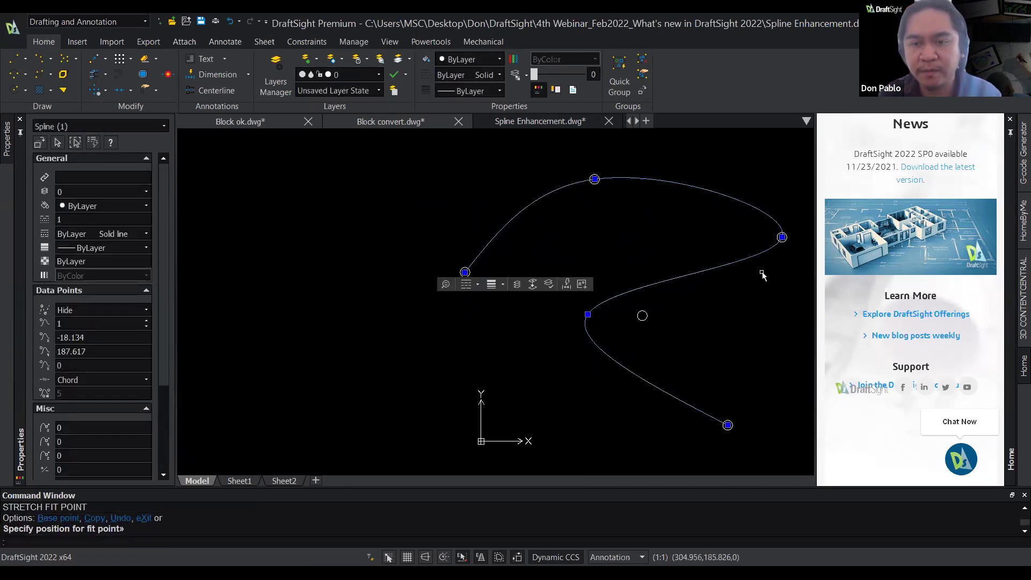
click(781, 236)
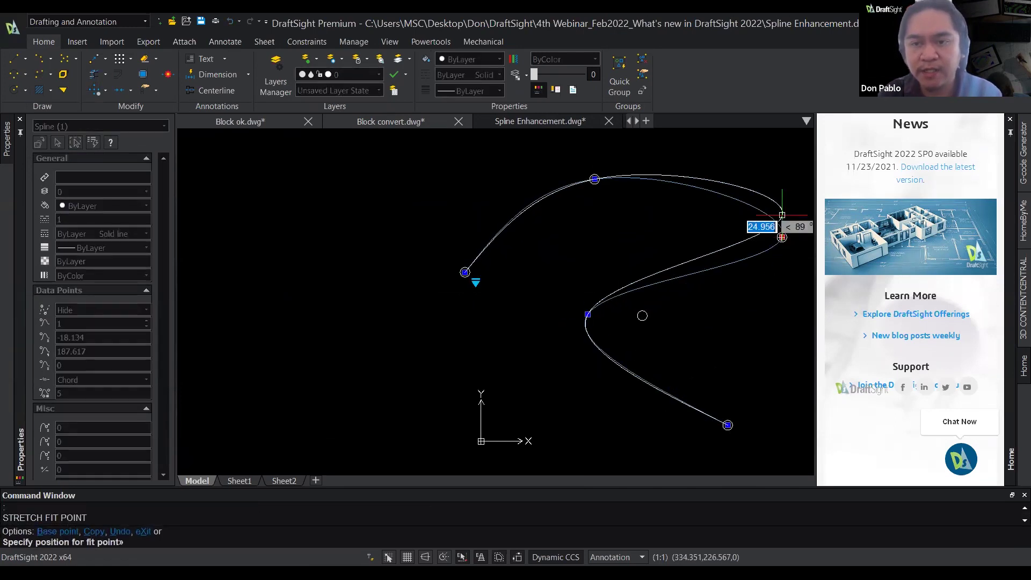
click(797, 181)
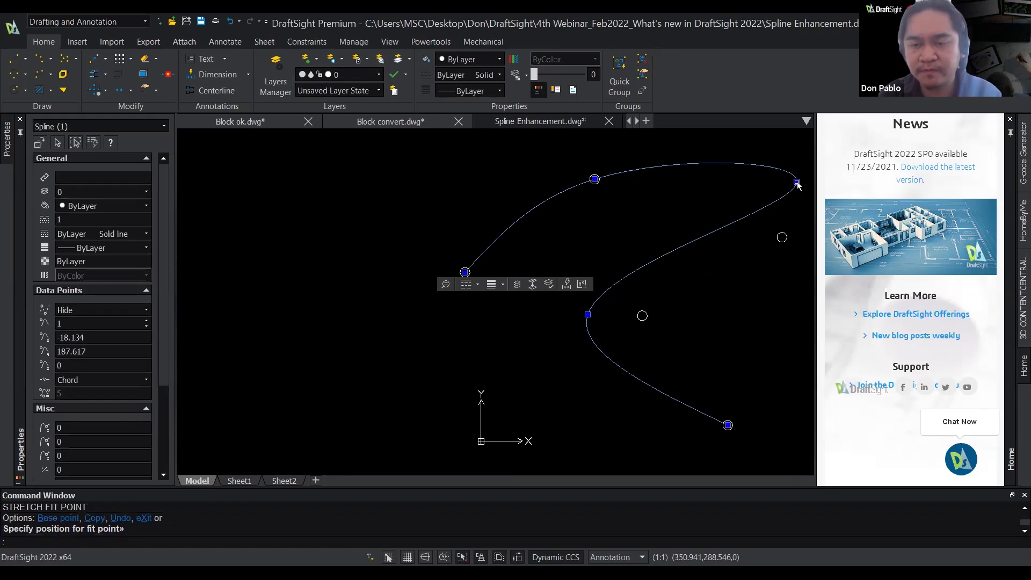
click(594, 179)
click(543, 165)
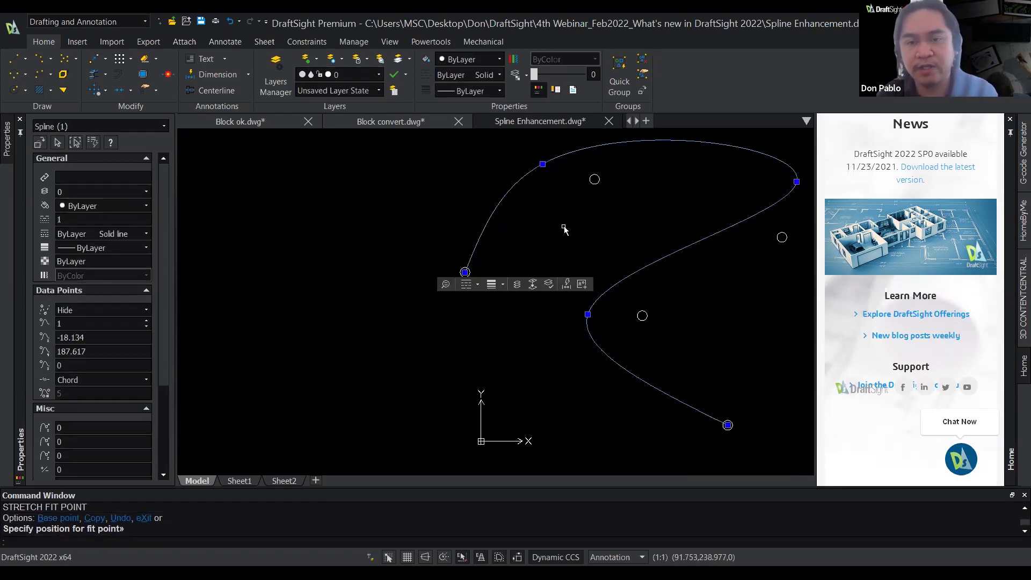
Step: Deselect the spline and undo its fit-point stretches and the spline itself, leaving only the five circles
key(Escape)
key(ctrl+z)
key(ctrl+z)
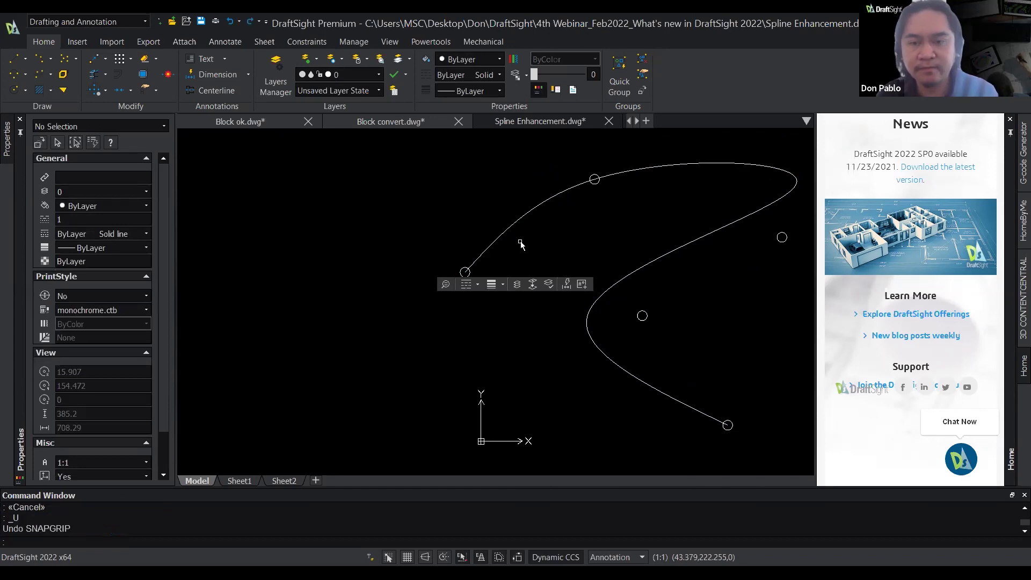
key(ctrl+z)
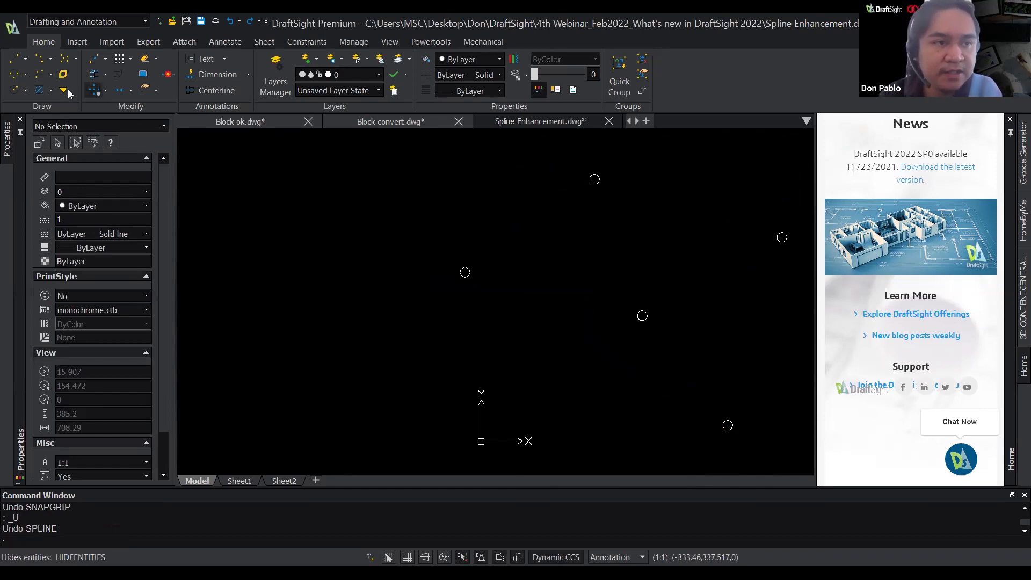
Step: Draw a degree 3 control-vertex spline using the centres of the five circles as its control vertices
click(50, 74)
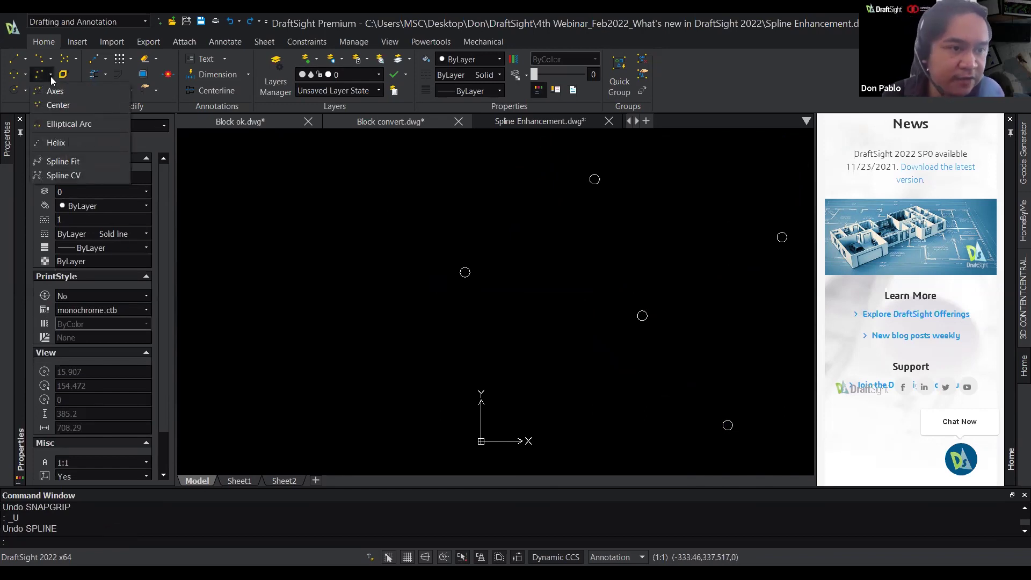
click(76, 179)
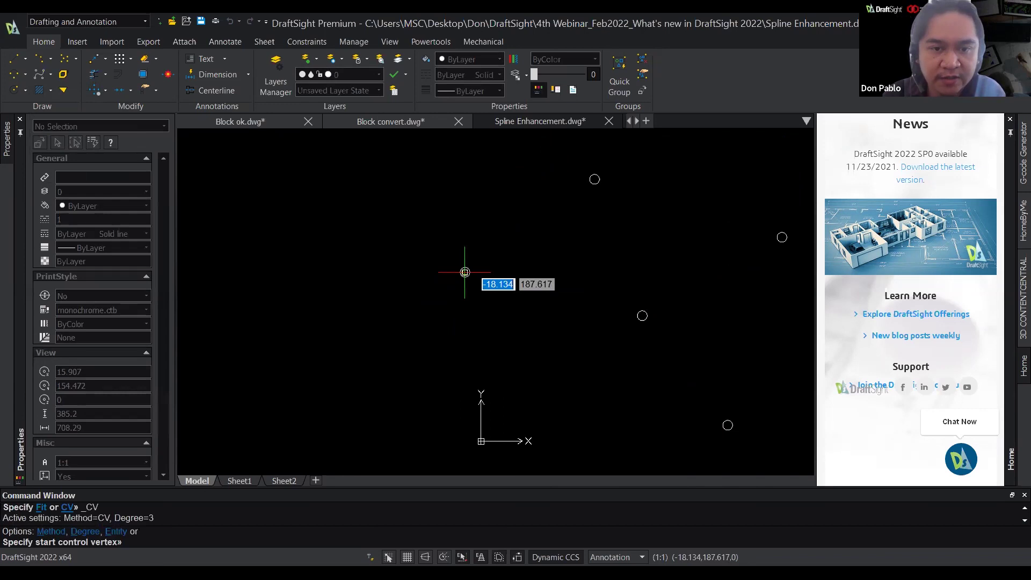
click(465, 273)
click(594, 179)
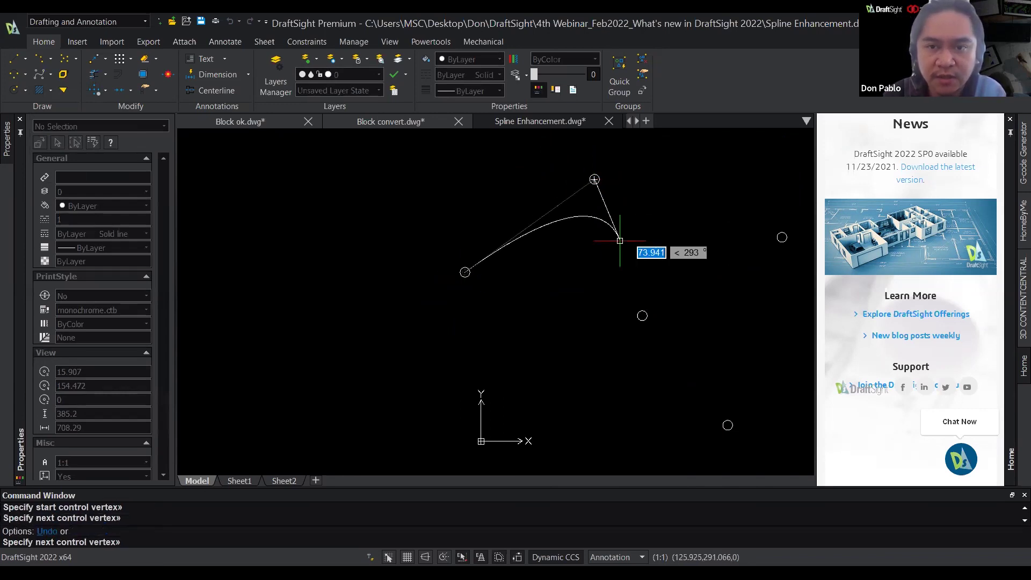
click(782, 237)
click(643, 316)
click(728, 425)
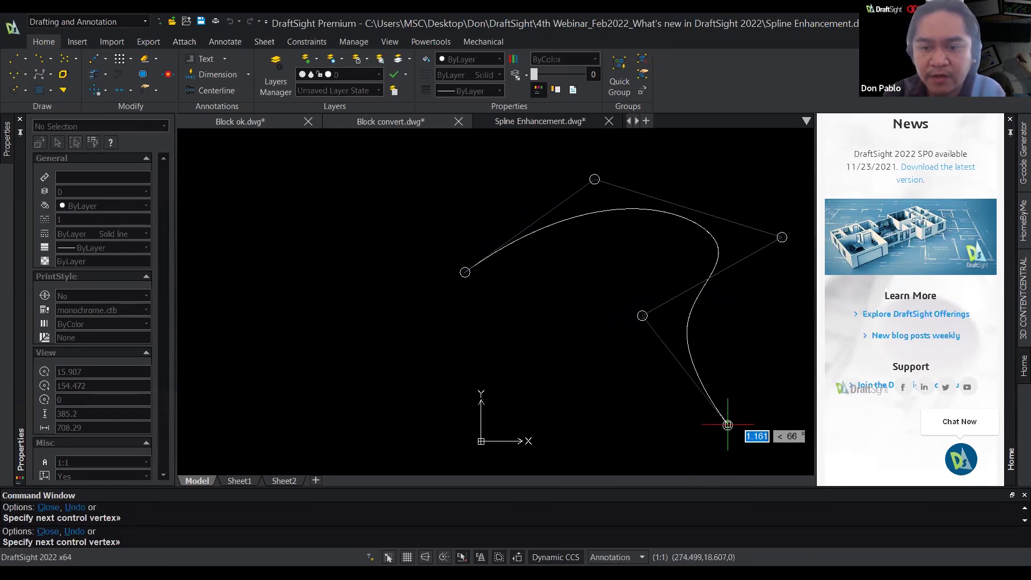
key(Return)
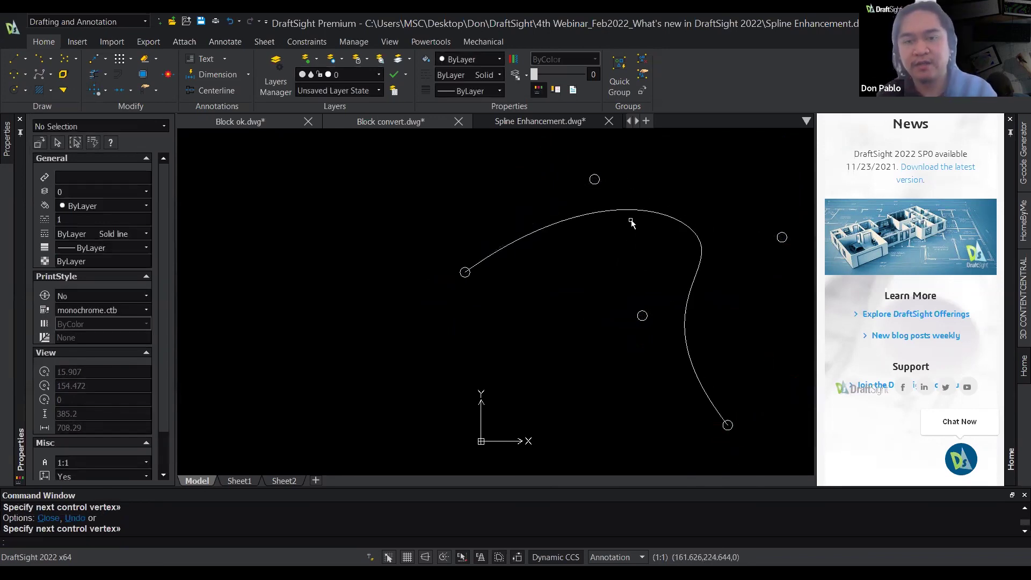
Step: Stretch the second control vertex of the new spline up and to the left of its circle
click(609, 212)
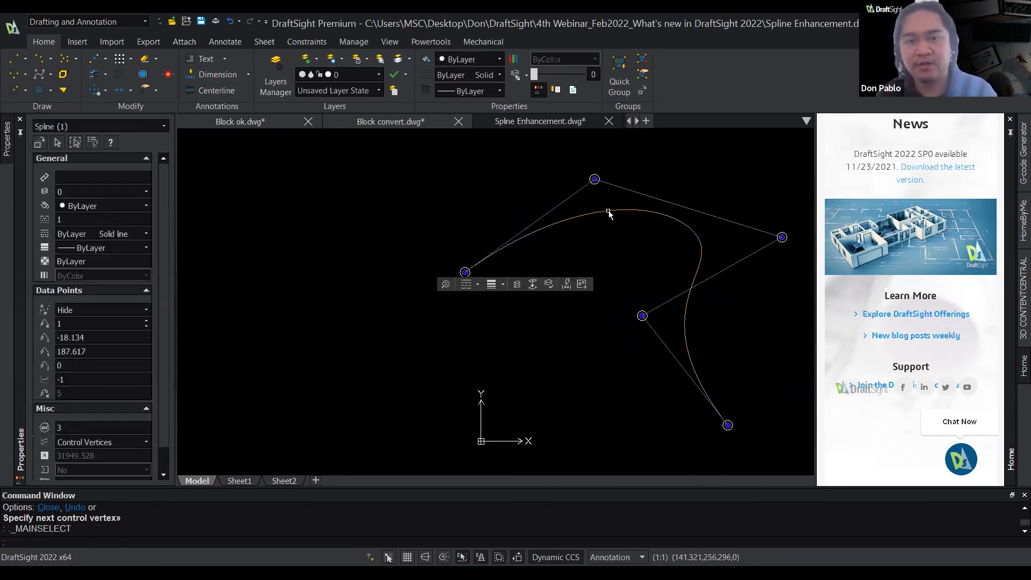
click(595, 179)
middle_drag(756, 300, 649, 296)
key(Escape)
key(Escape)
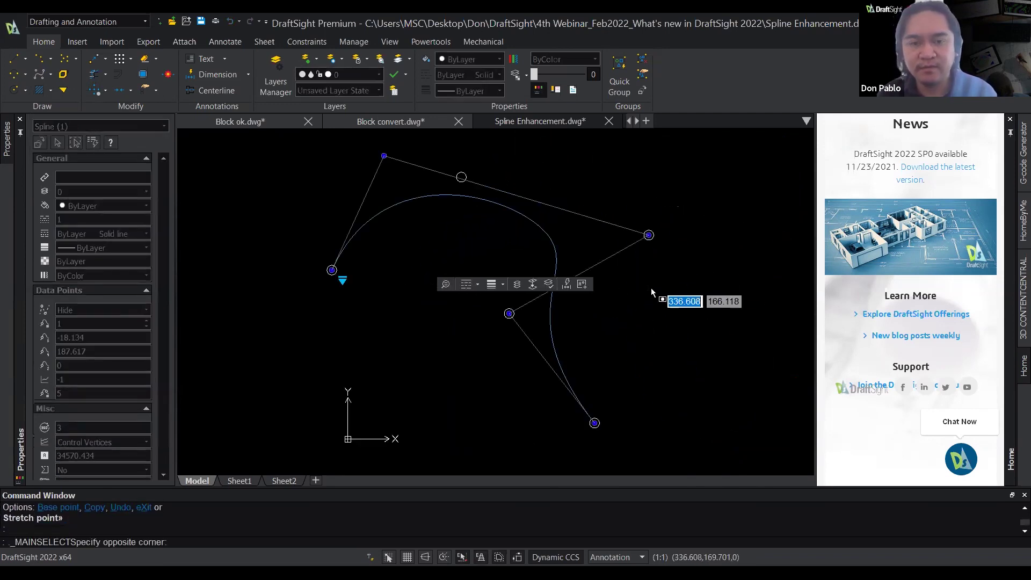
Step: Stretch the spline's third control vertex up and right, the fourth downward and the last one to the right, and deselect it
click(649, 234)
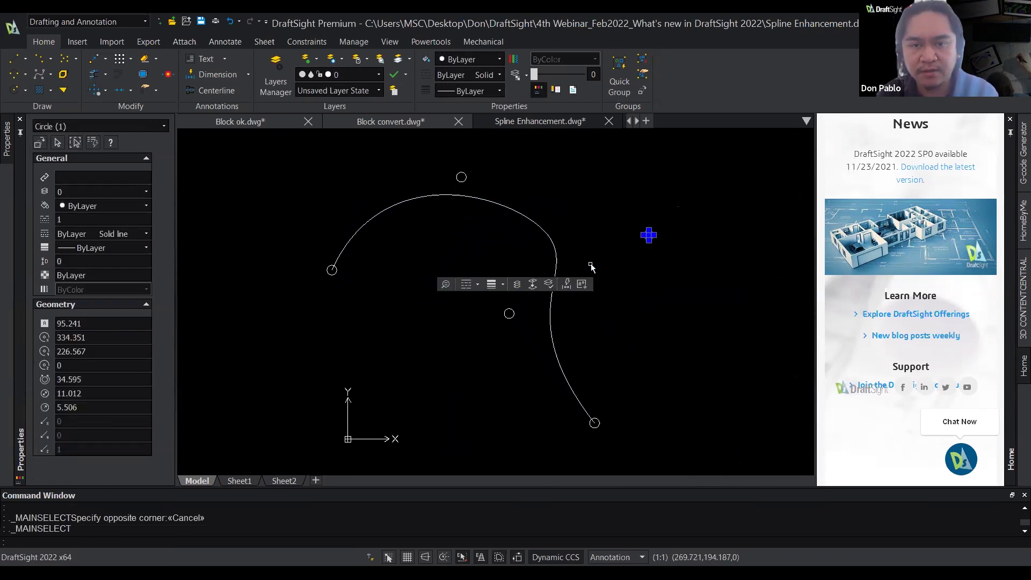
click(555, 247)
click(649, 235)
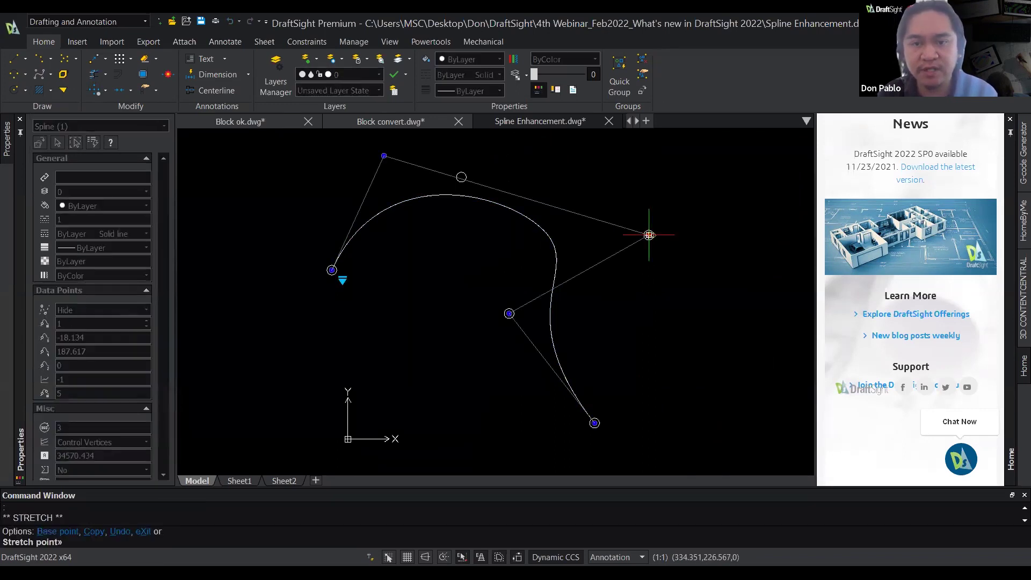
click(710, 186)
click(509, 314)
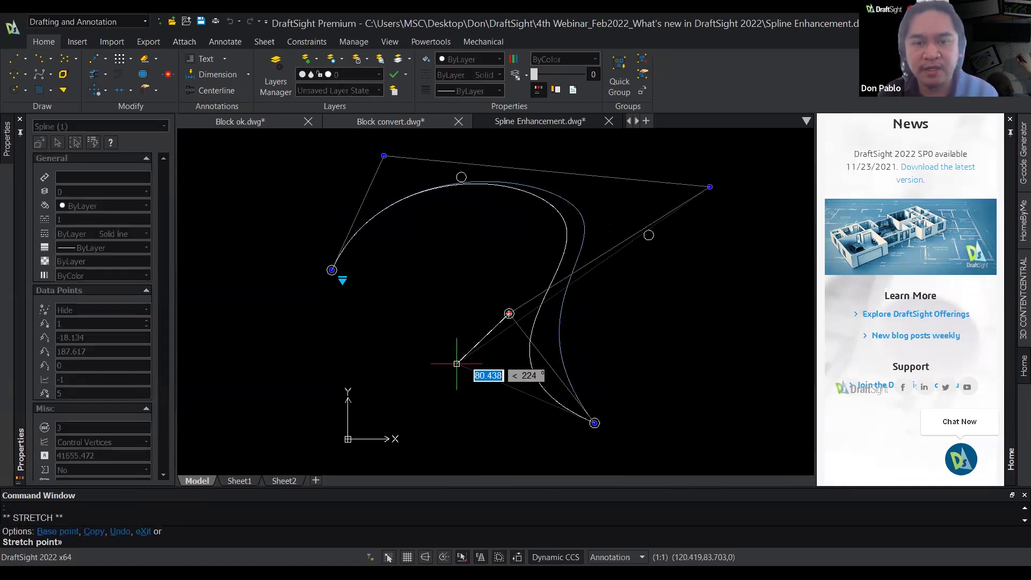
click(501, 372)
click(594, 422)
click(698, 395)
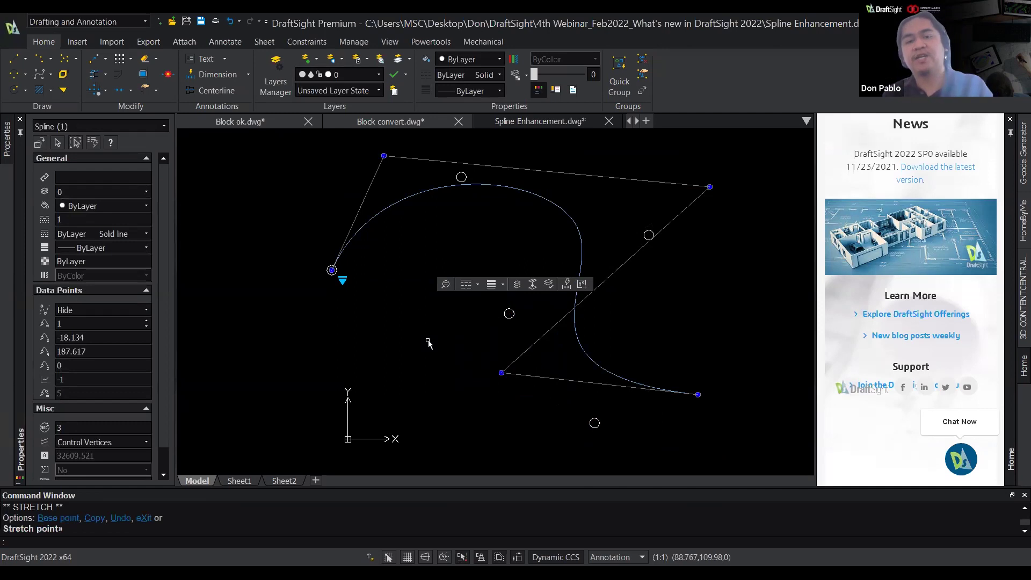
key(Escape)
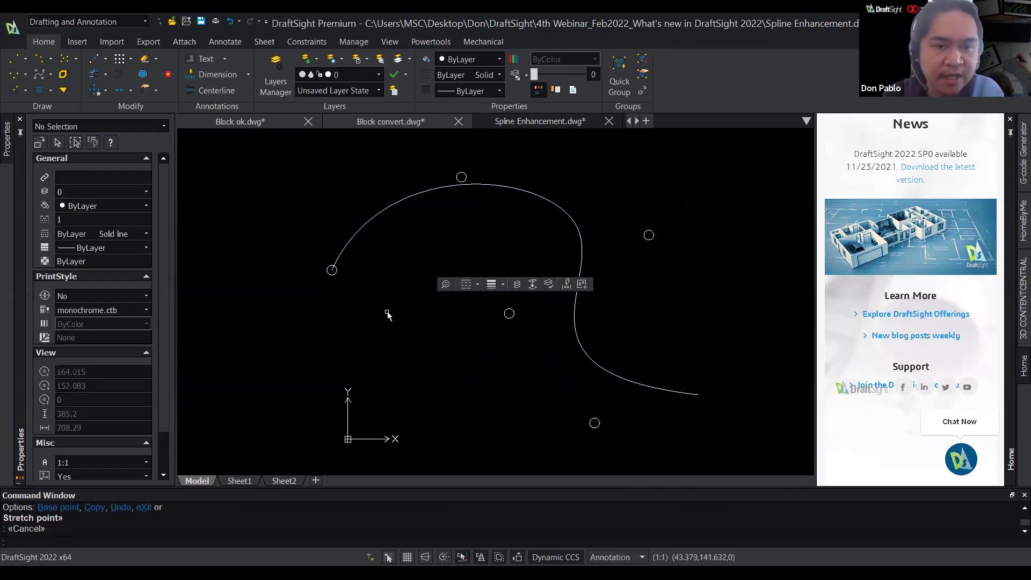
Step: Draw a zigzag fit spline through five points in the empty area left of the existing spline, accepting the default start and end tangencies
middle_drag(358, 299, 577, 310)
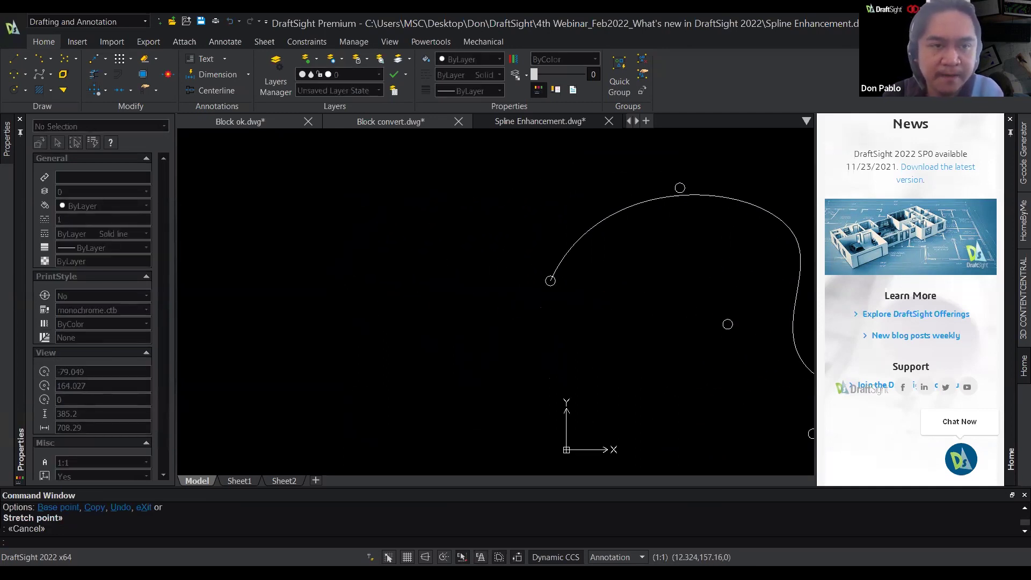
click(50, 74)
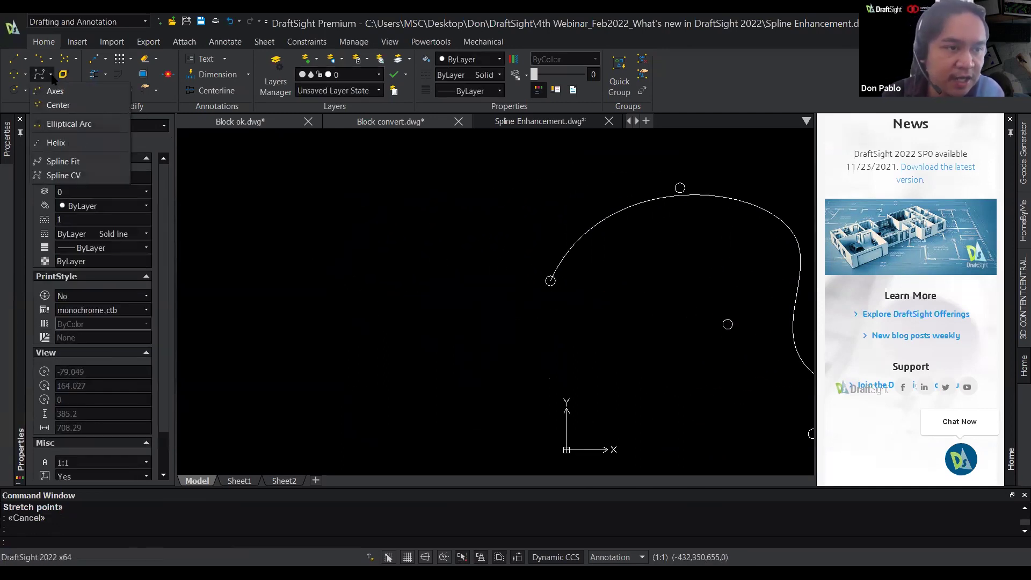
click(84, 163)
click(206, 242)
click(332, 176)
click(317, 353)
click(492, 262)
click(479, 340)
key(Return)
key(Return)
key(Return)
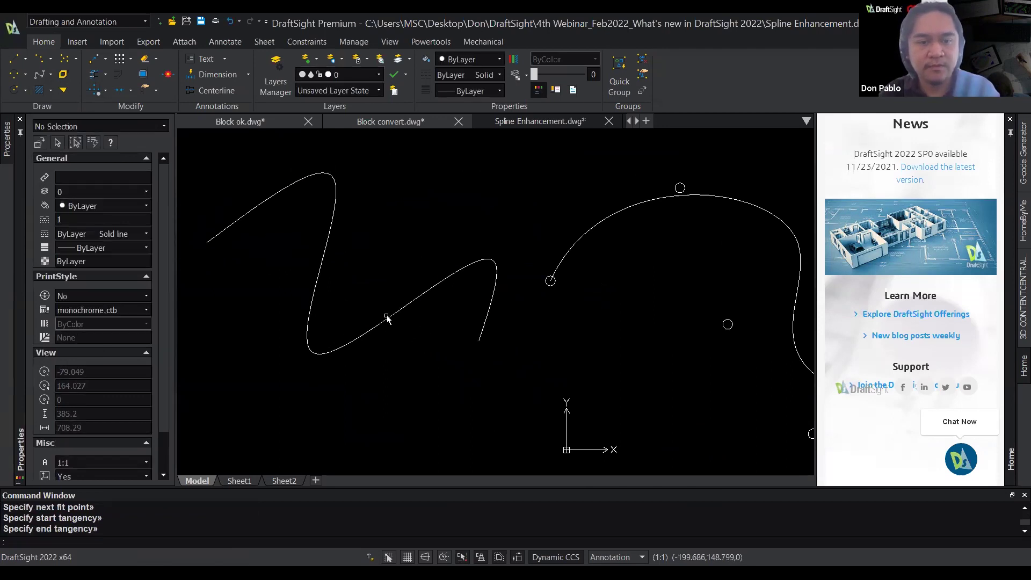
Step: Show the new zigzag spline's control vertices and stretch its lowest control vertex up and to the right
click(386, 317)
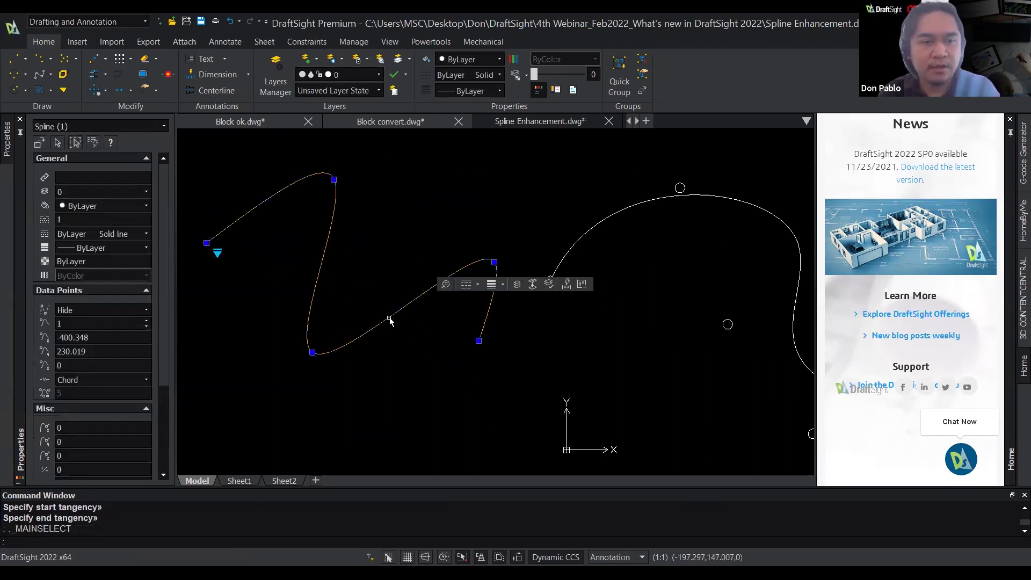
click(217, 254)
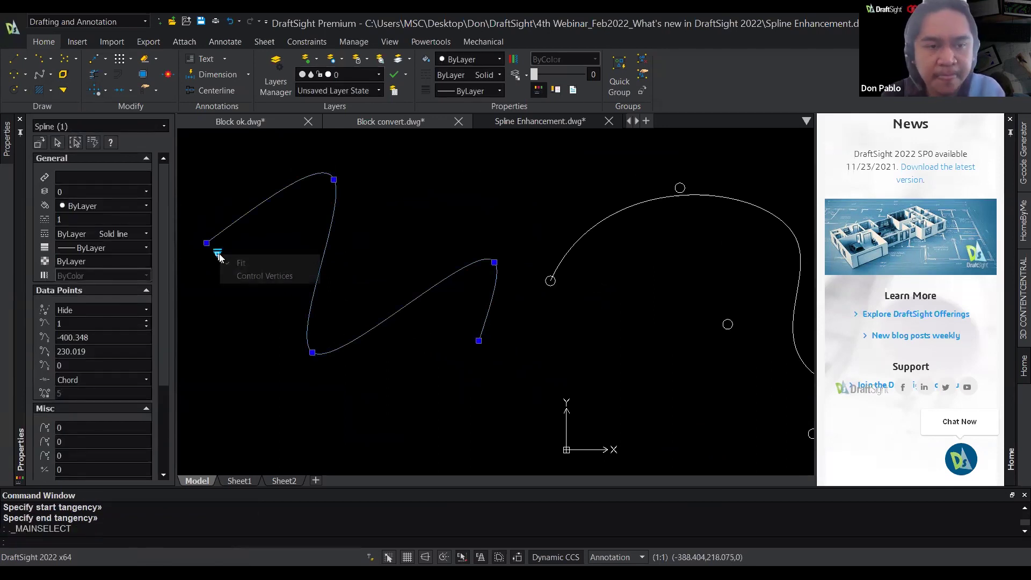
click(262, 276)
scroll(387, 244, up, 1)
scroll(388, 244, down, 3)
click(304, 368)
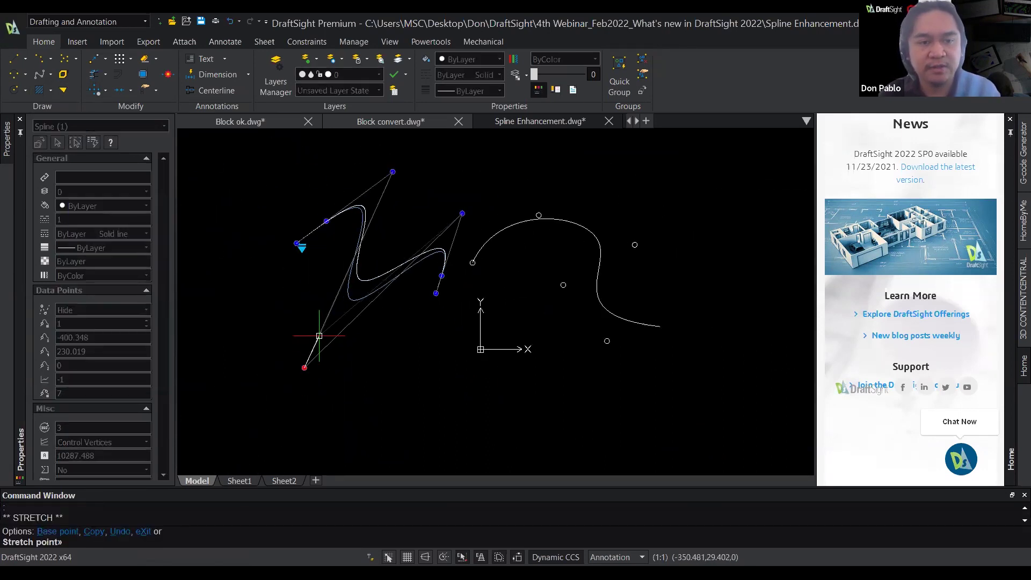
click(348, 295)
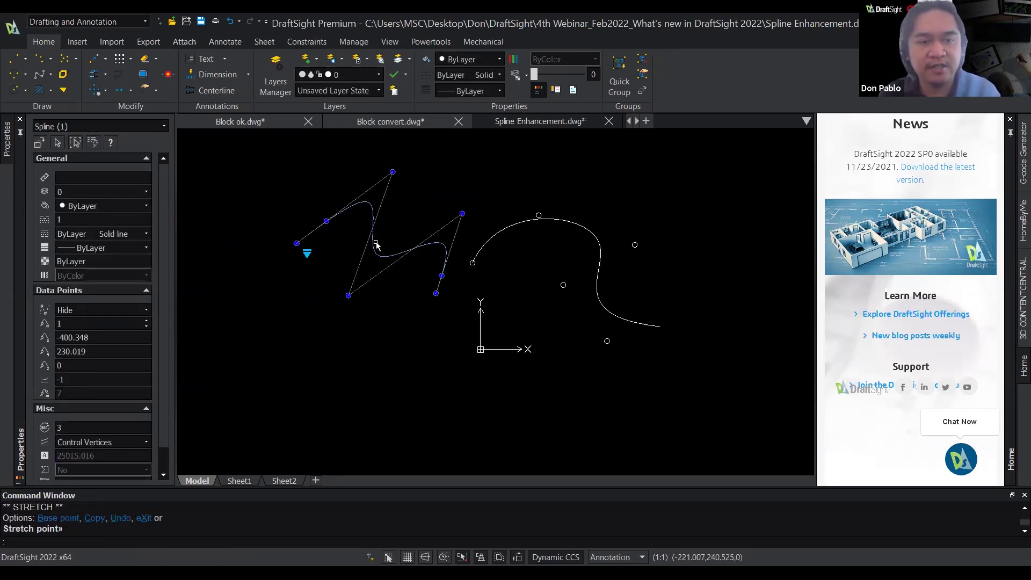
Step: Switch the zigzag spline from control vertices back to fit points
scroll(385, 226, up, 2)
click(231, 283)
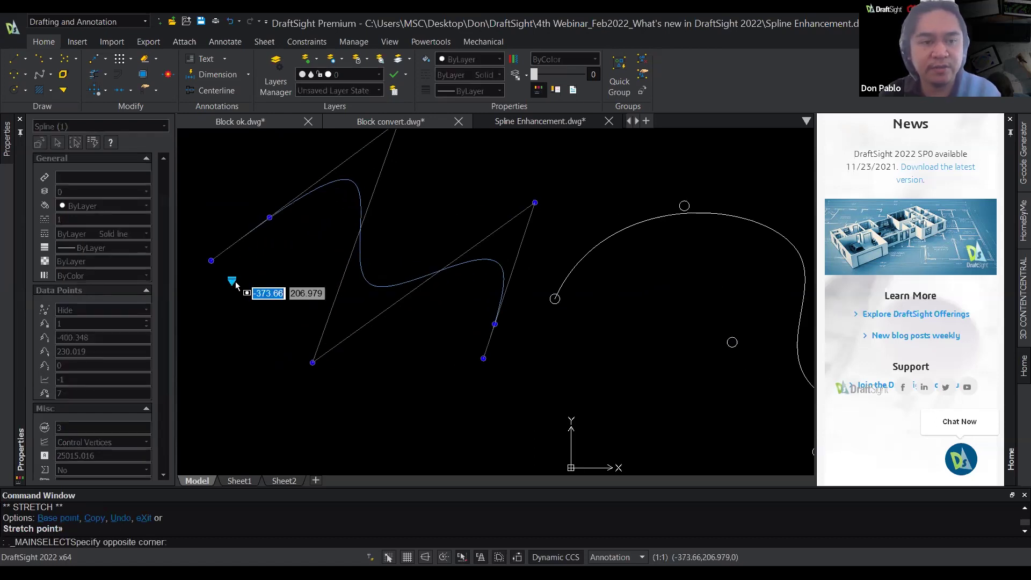
key(Escape)
click(233, 245)
click(245, 280)
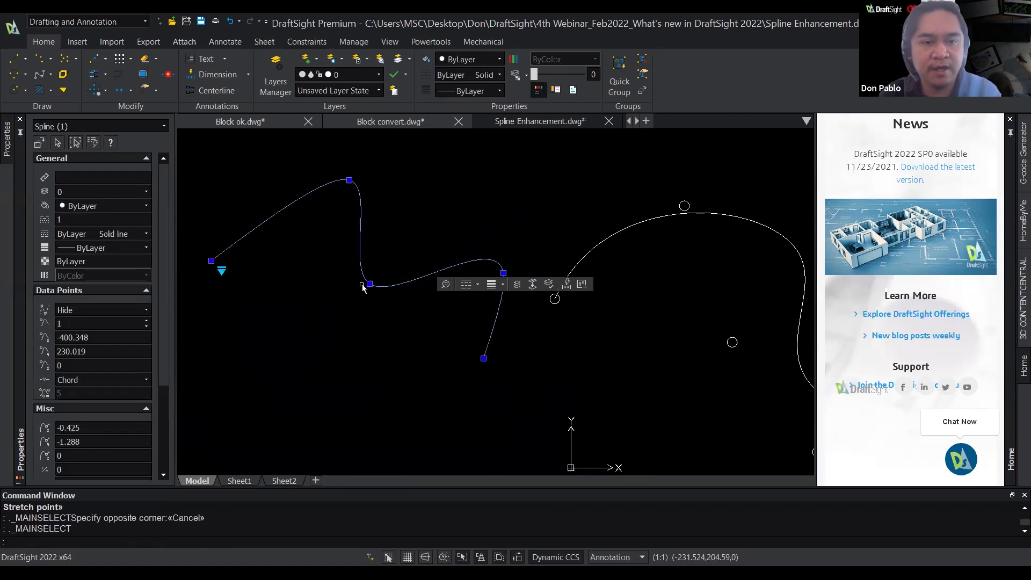
Step: Stretch the zigzag spline's third fit point left, the fourth upward, the second up and left, and the first upward
click(362, 285)
click(280, 299)
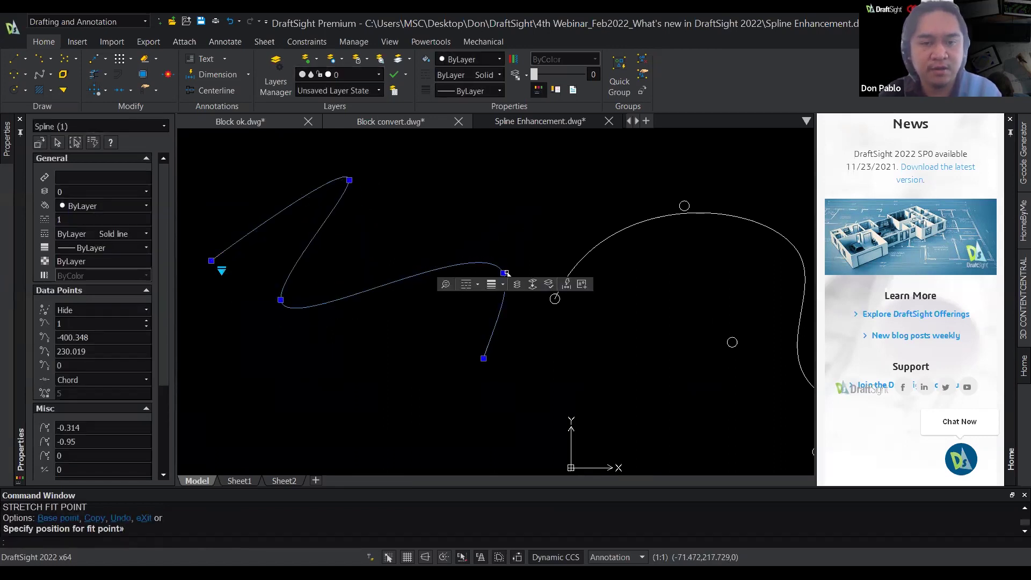
click(512, 213)
click(349, 180)
click(322, 161)
click(211, 261)
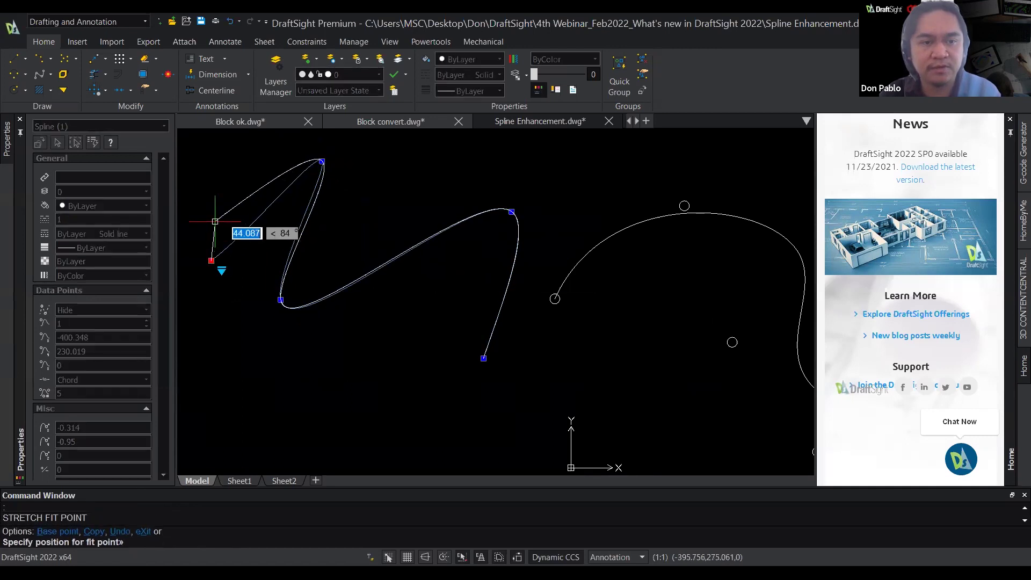
click(215, 219)
click(227, 232)
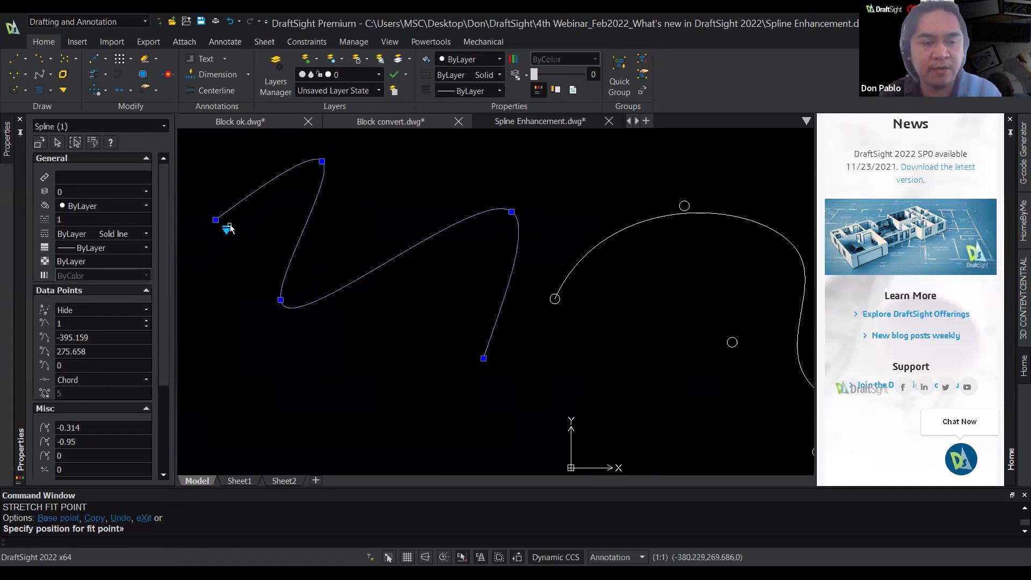
Step: Examine the stretch, add and remove options for the zigzag spline's third fit point, and deselect the spline
right_click(280, 301)
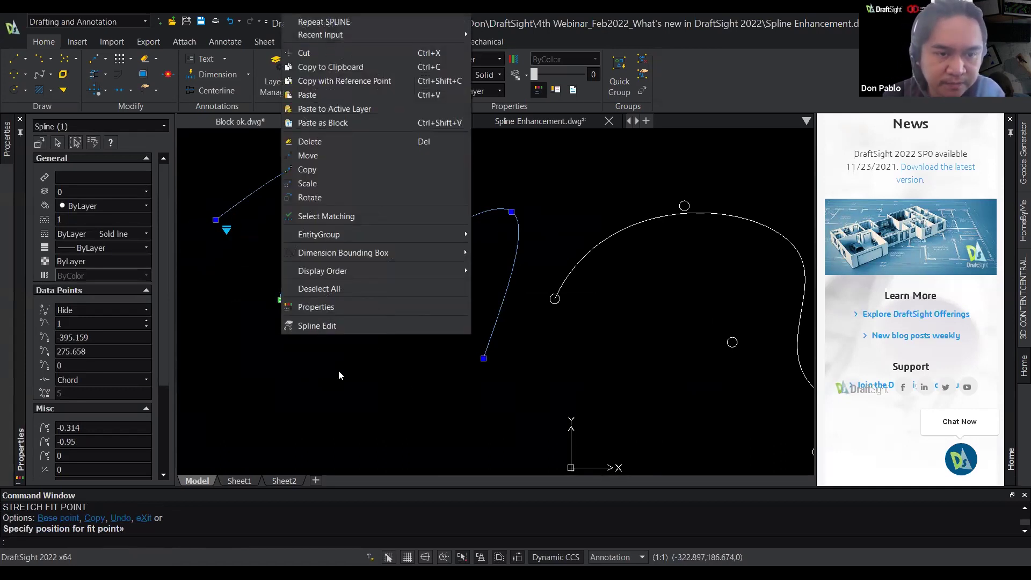
key(Escape)
key(Escape)
key(Escape)
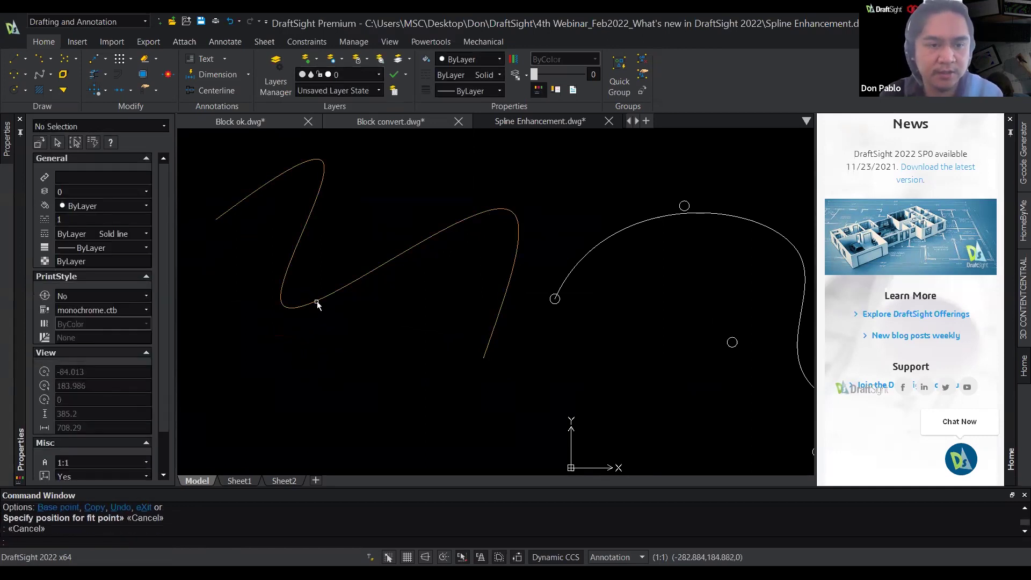
click(316, 304)
right_click(279, 300)
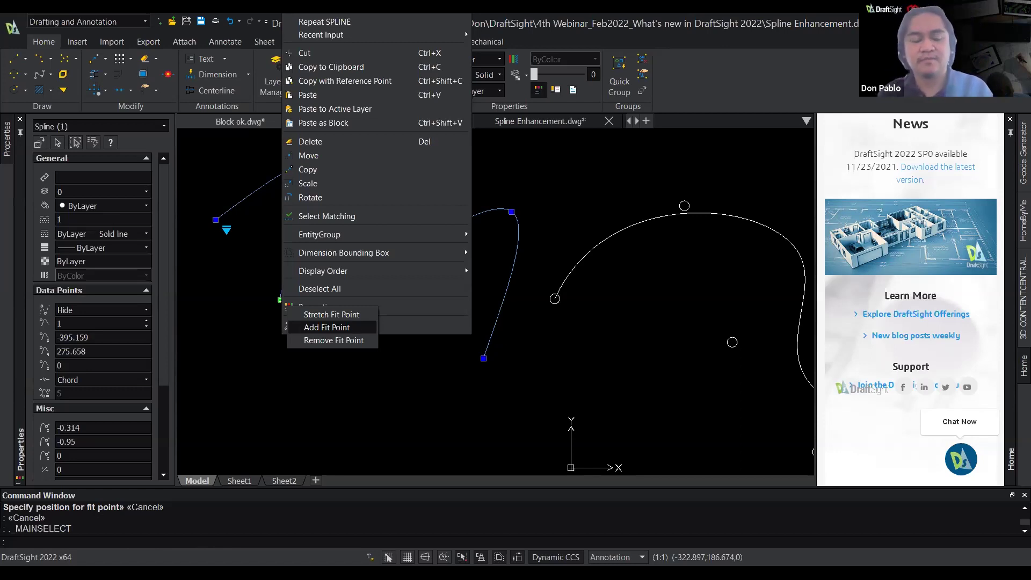
key(Escape)
key(Escape)
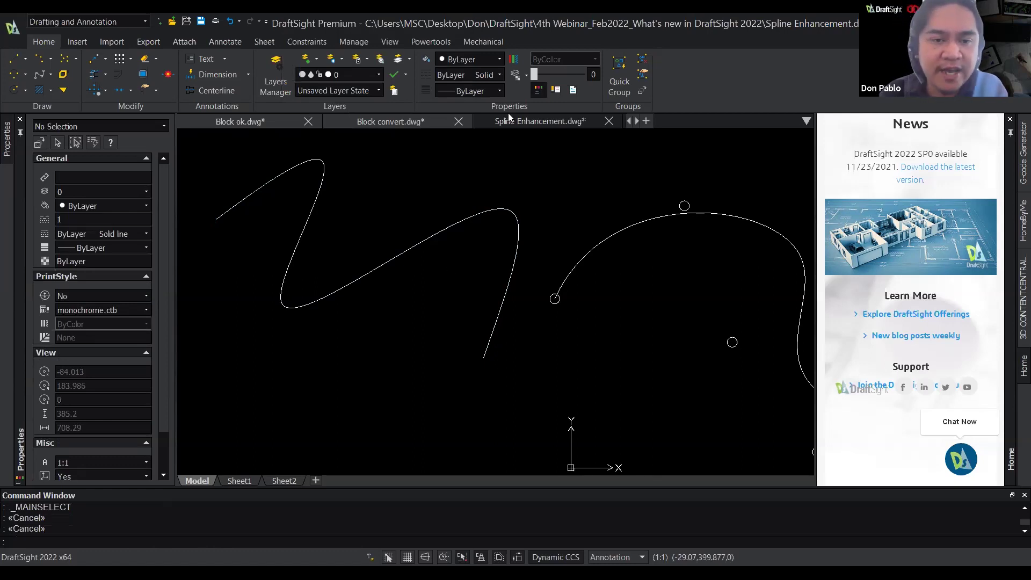
mouse_move(619, 260)
middle_down()
mouse_move(559, 259)
mouse_move(500, 229)
middle_up()
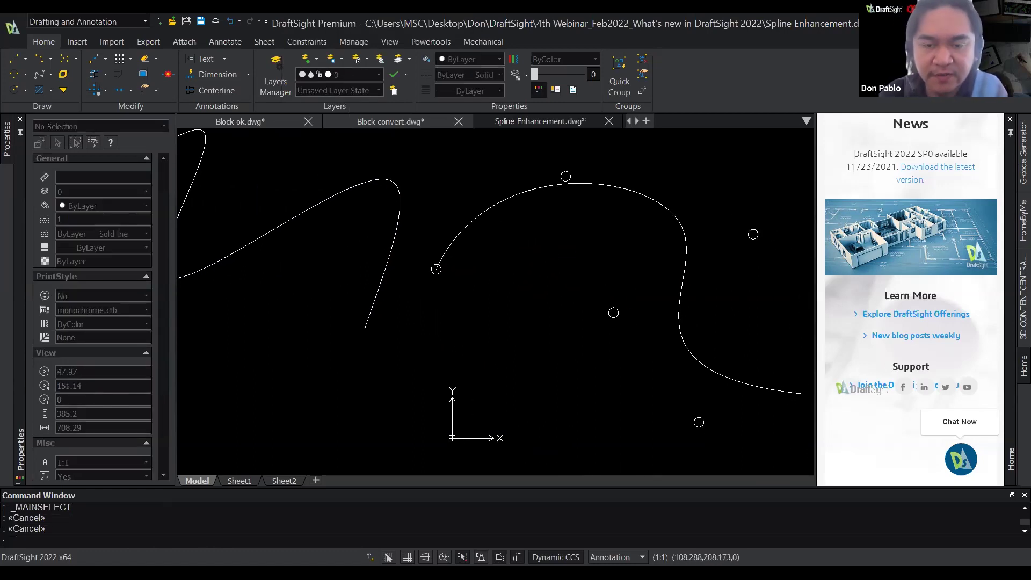
scroll(554, 248, down, 2)
middle_drag(550, 280, 578, 280)
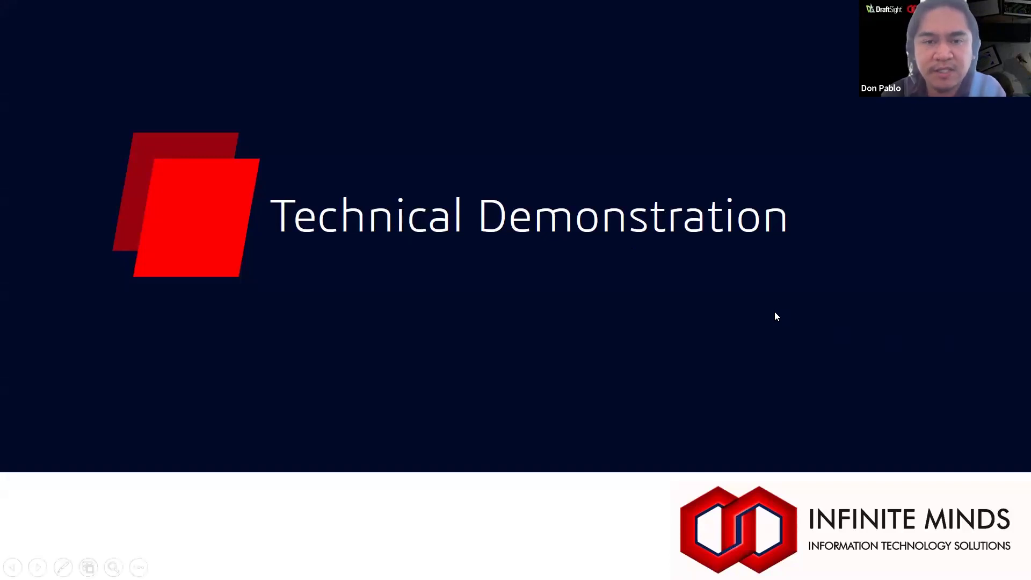
key(Right)
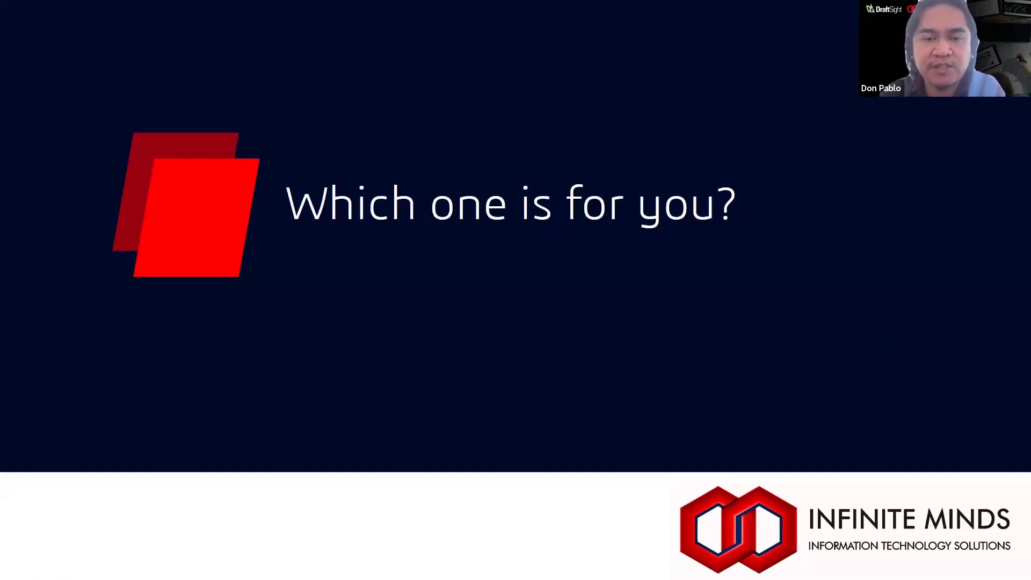
key(Right)
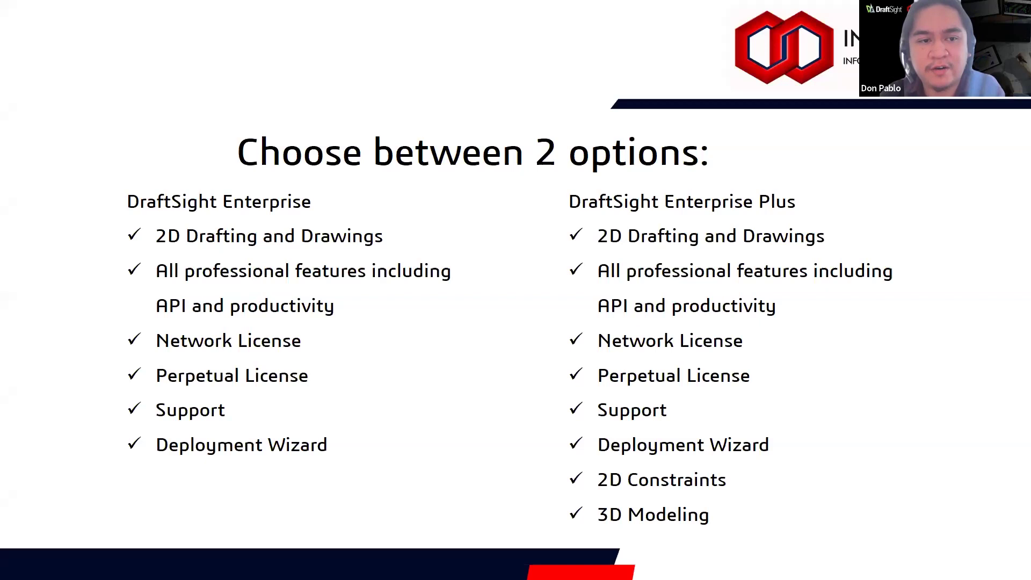